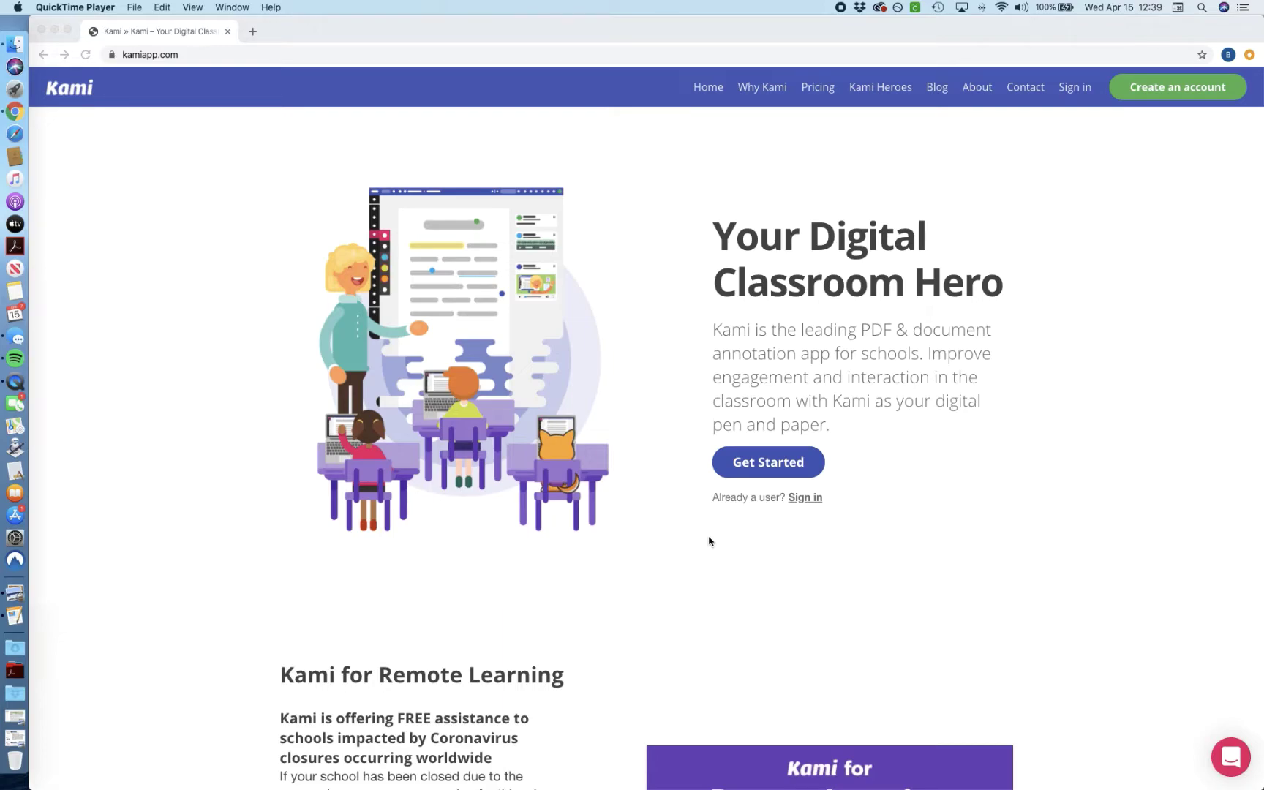
Step: Sign up for a new Kami account with Google as a K-12 School student
{"action": "left_click", "coordinate": [205, 133]}
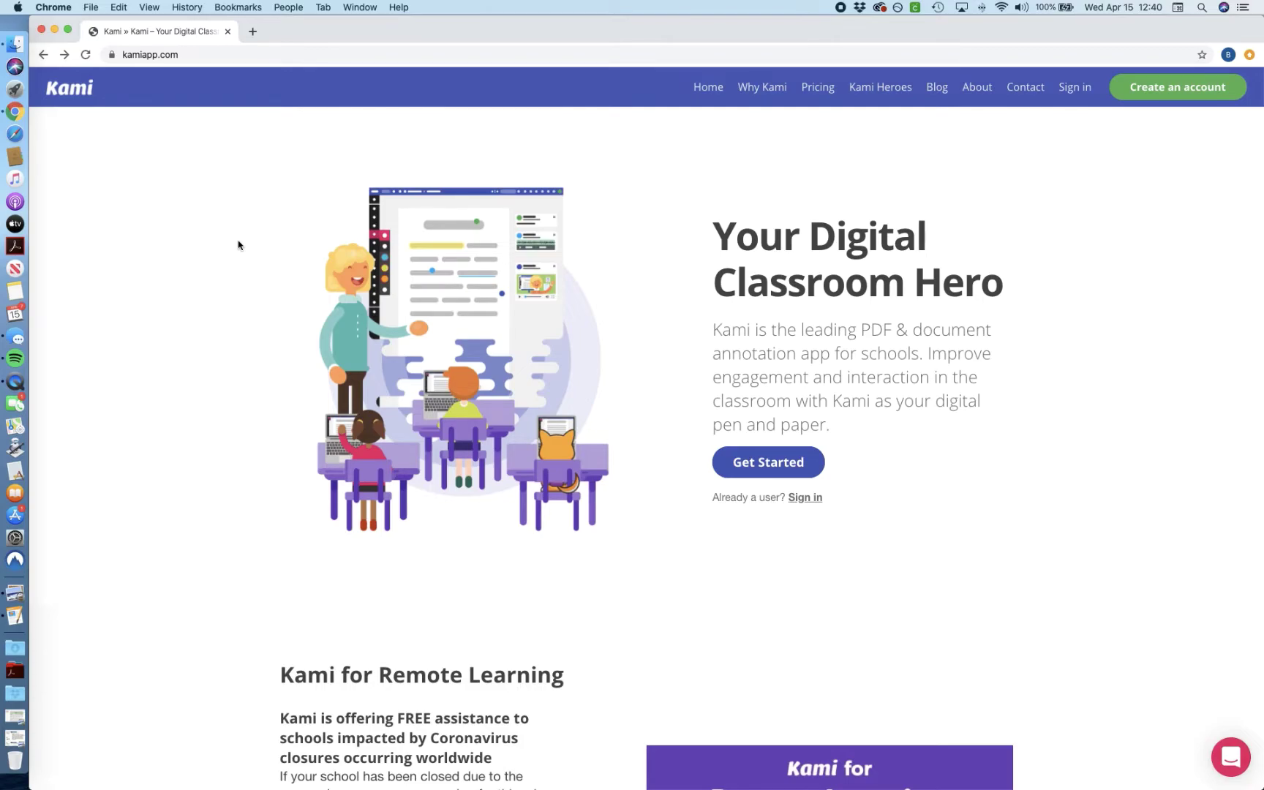
{"action": "left_click", "coordinate": [1160, 88]}
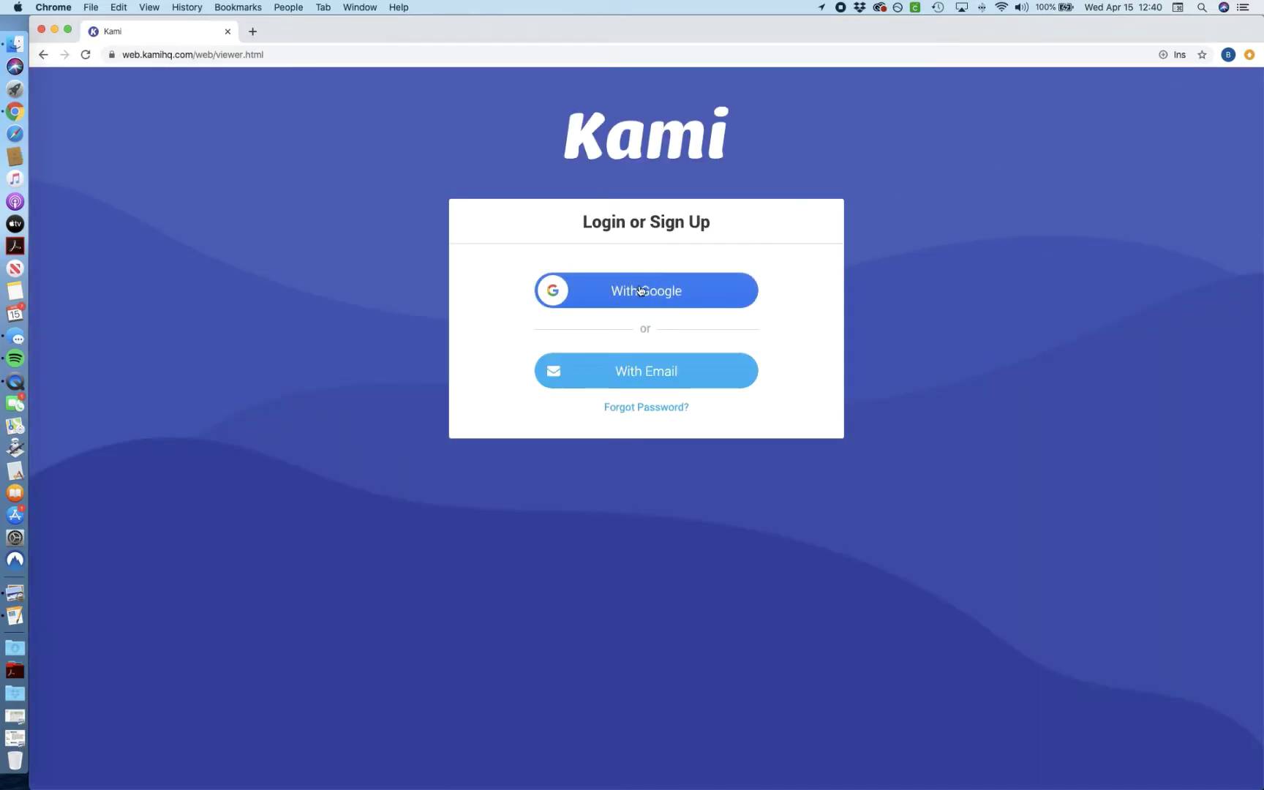
{"action": "left_click", "coordinate": [639, 291]}
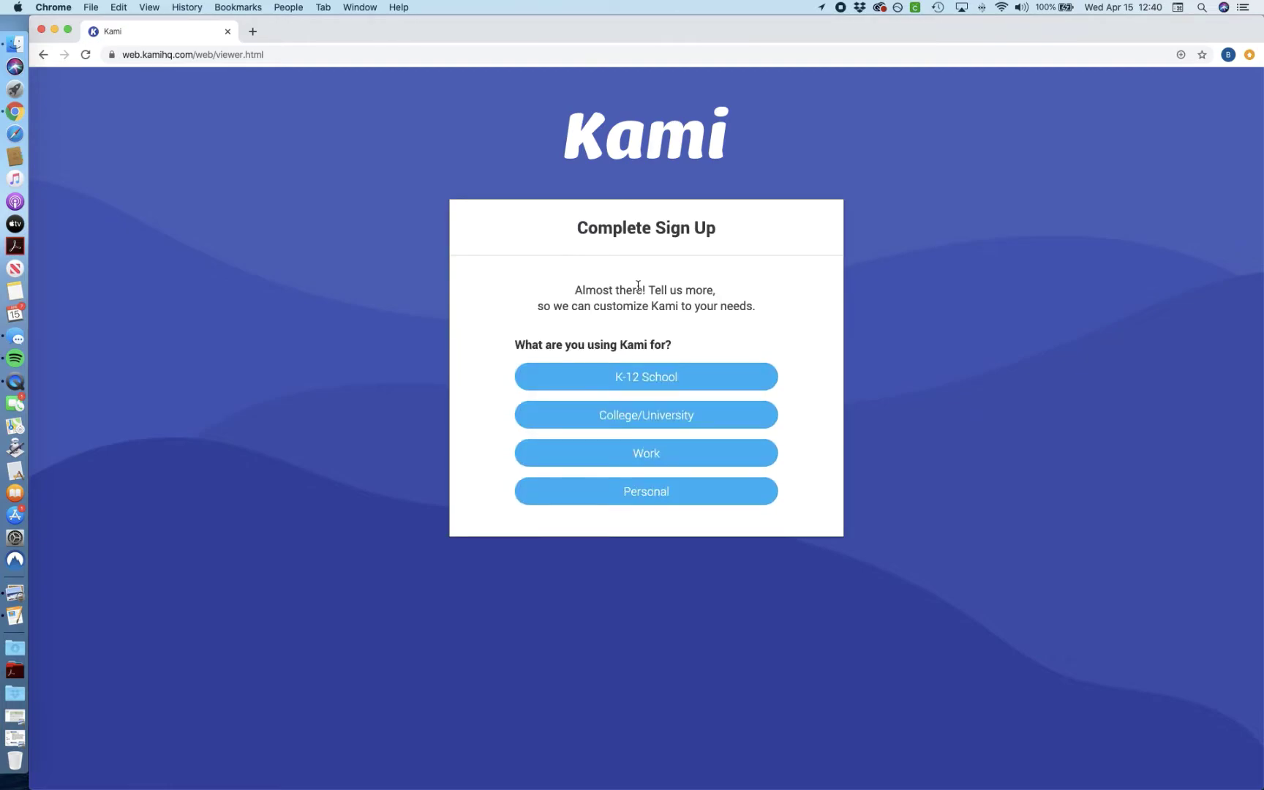
{"action": "left_click", "coordinate": [628, 383]}
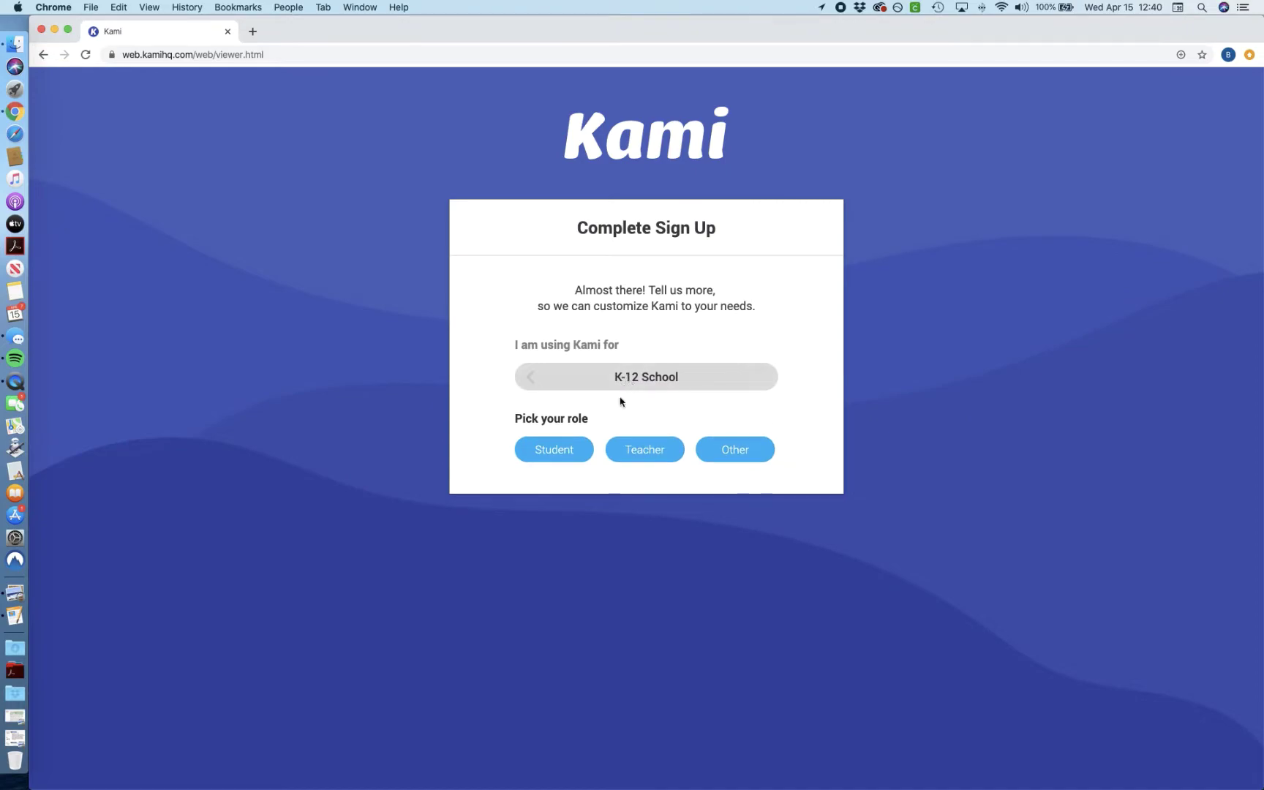
{"action": "left_click", "coordinate": [549, 452]}
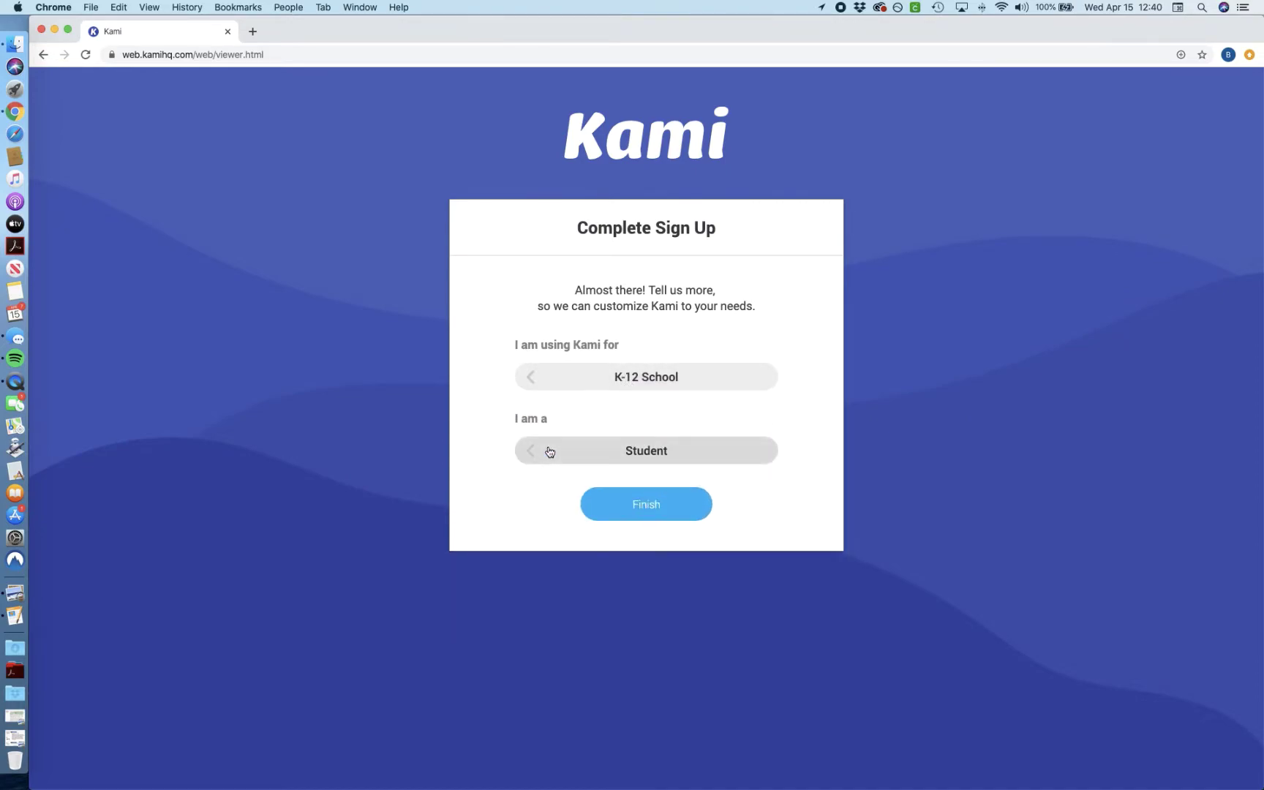
{"action": "left_click", "coordinate": [626, 501]}
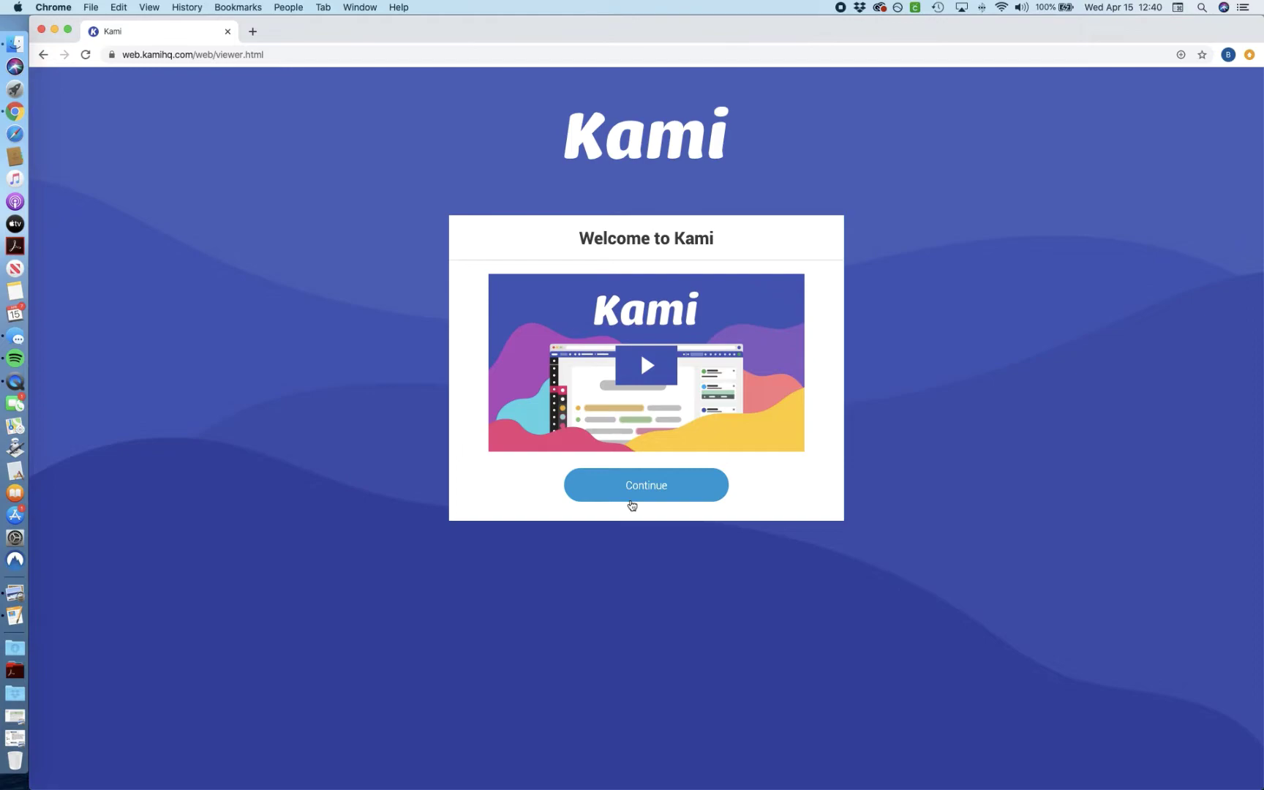
Step: Get past the welcome screen and apply a license code from the account menu
{"action": "left_click", "coordinate": [632, 503]}
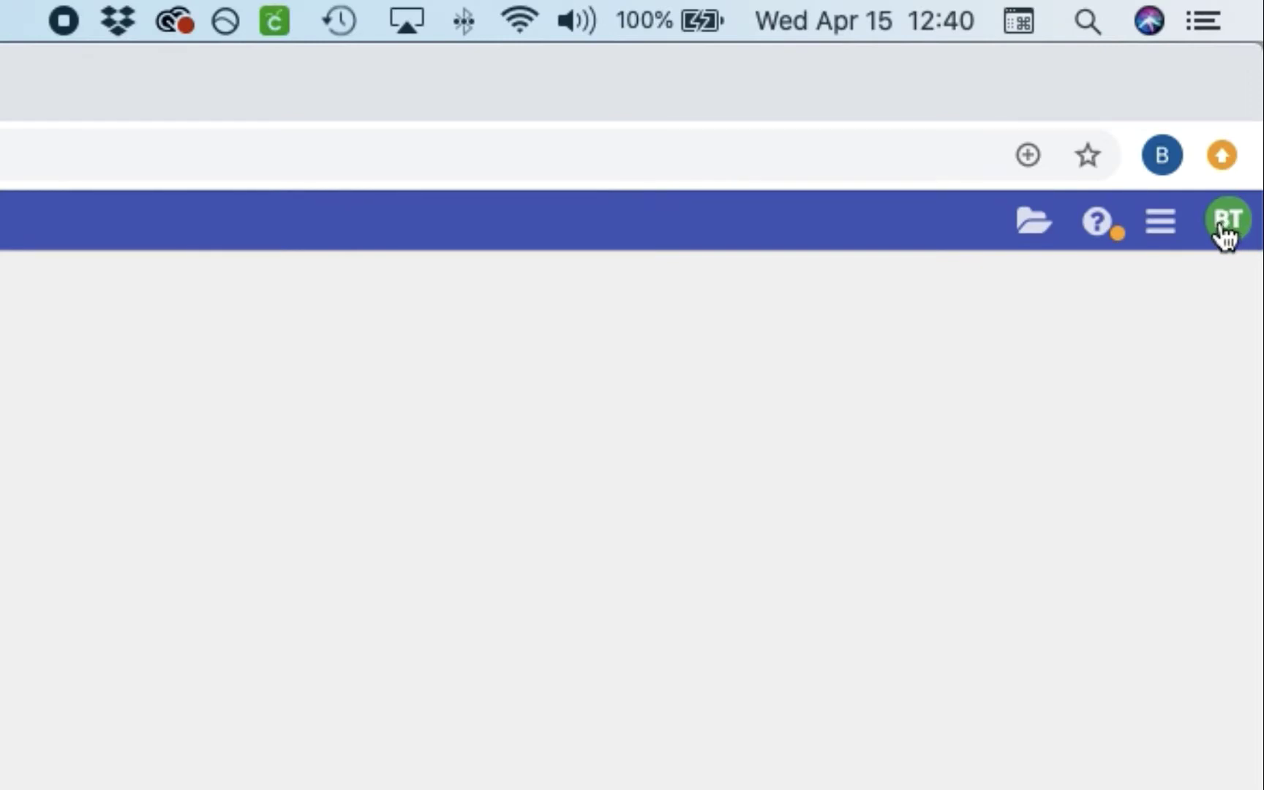
{"action": "left_click", "coordinate": [1225, 233]}
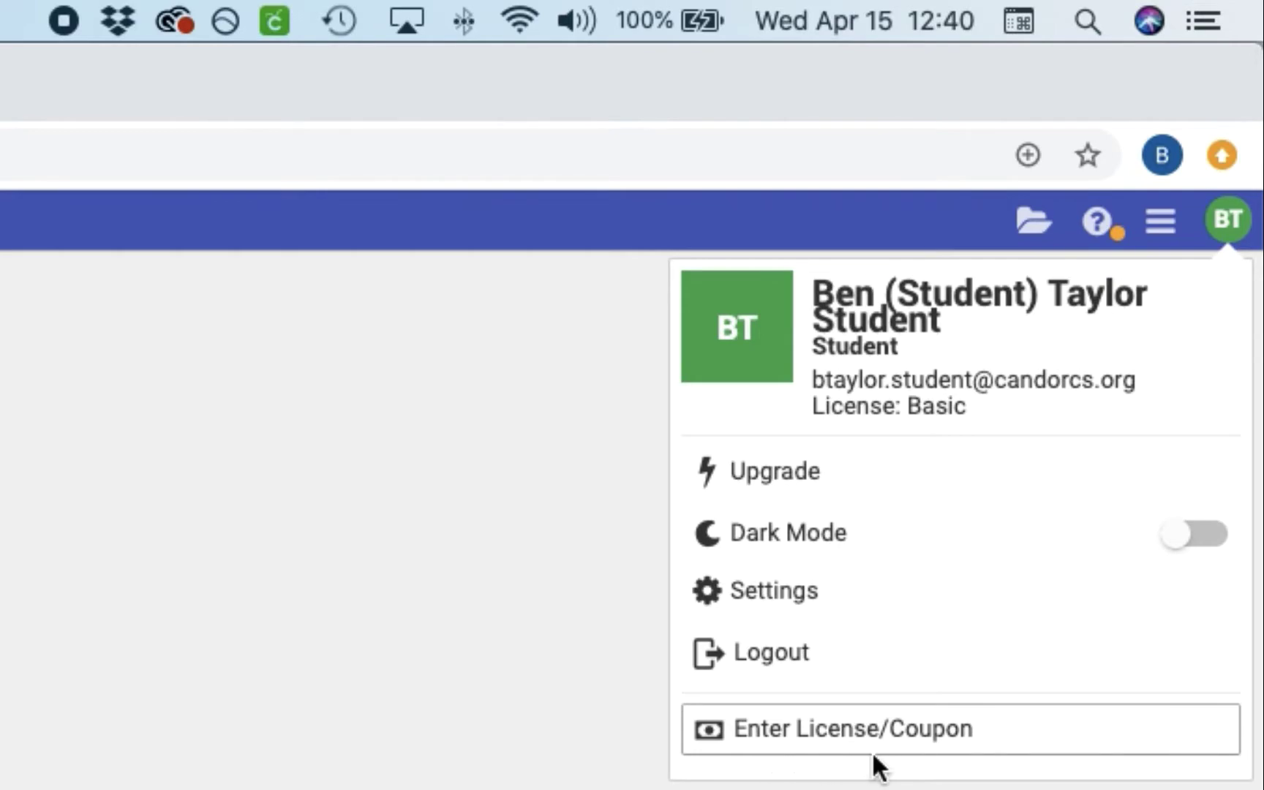
{"action": "left_click", "coordinate": [834, 743]}
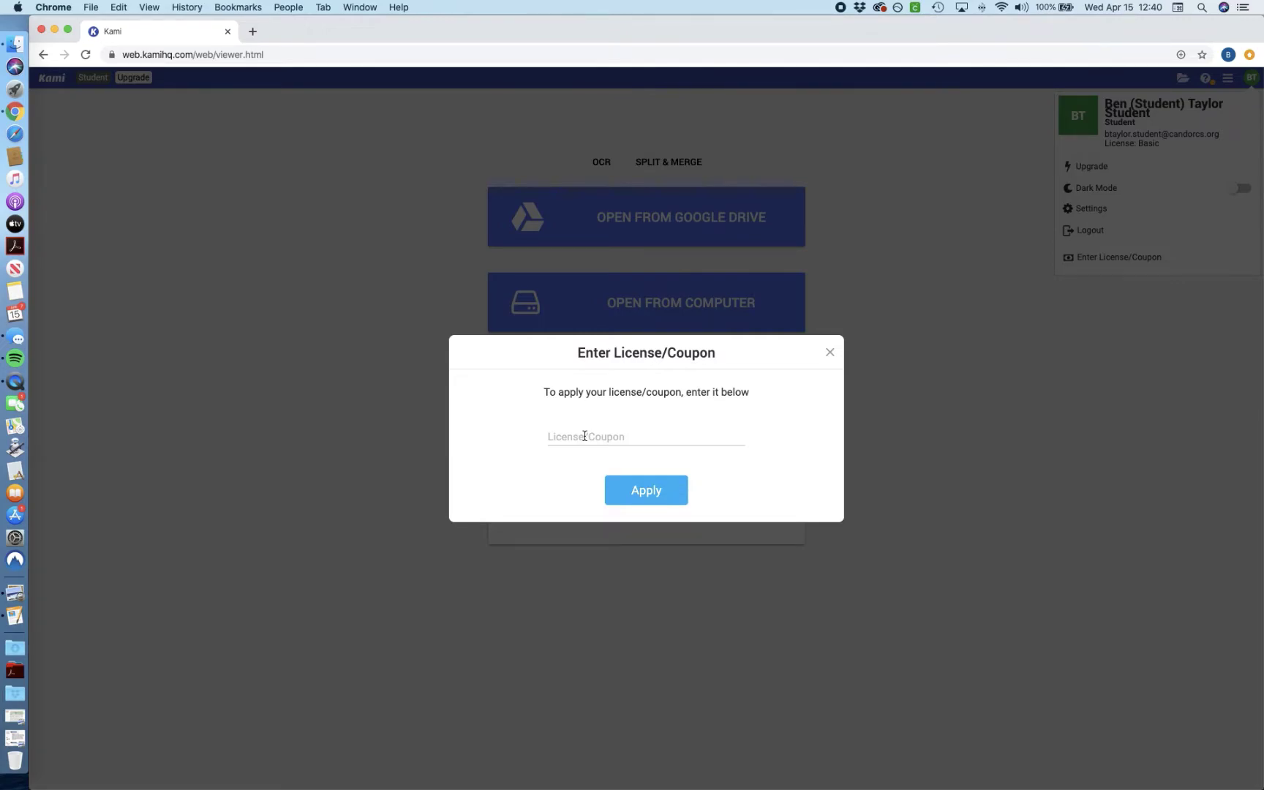
{"action": "left_click", "coordinate": [585, 436]}
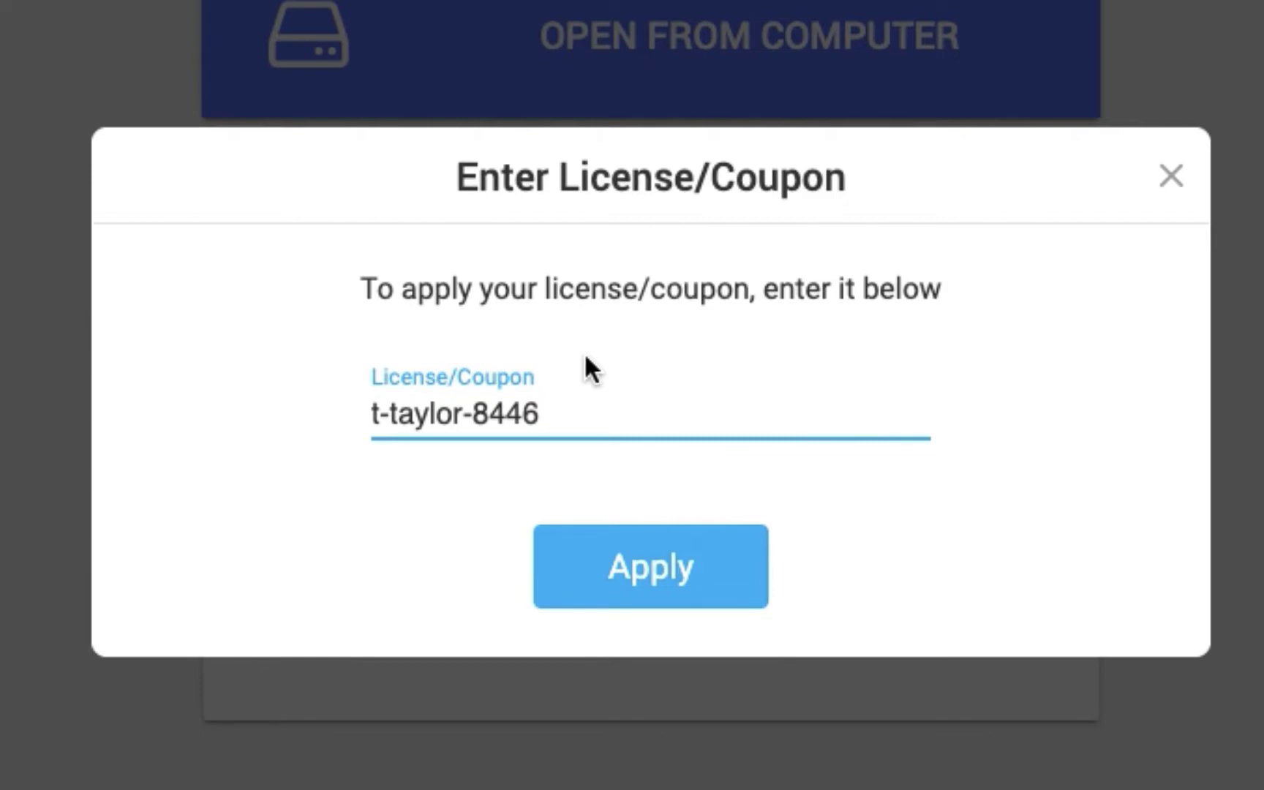
{"action": "left_click", "coordinate": [677, 567]}
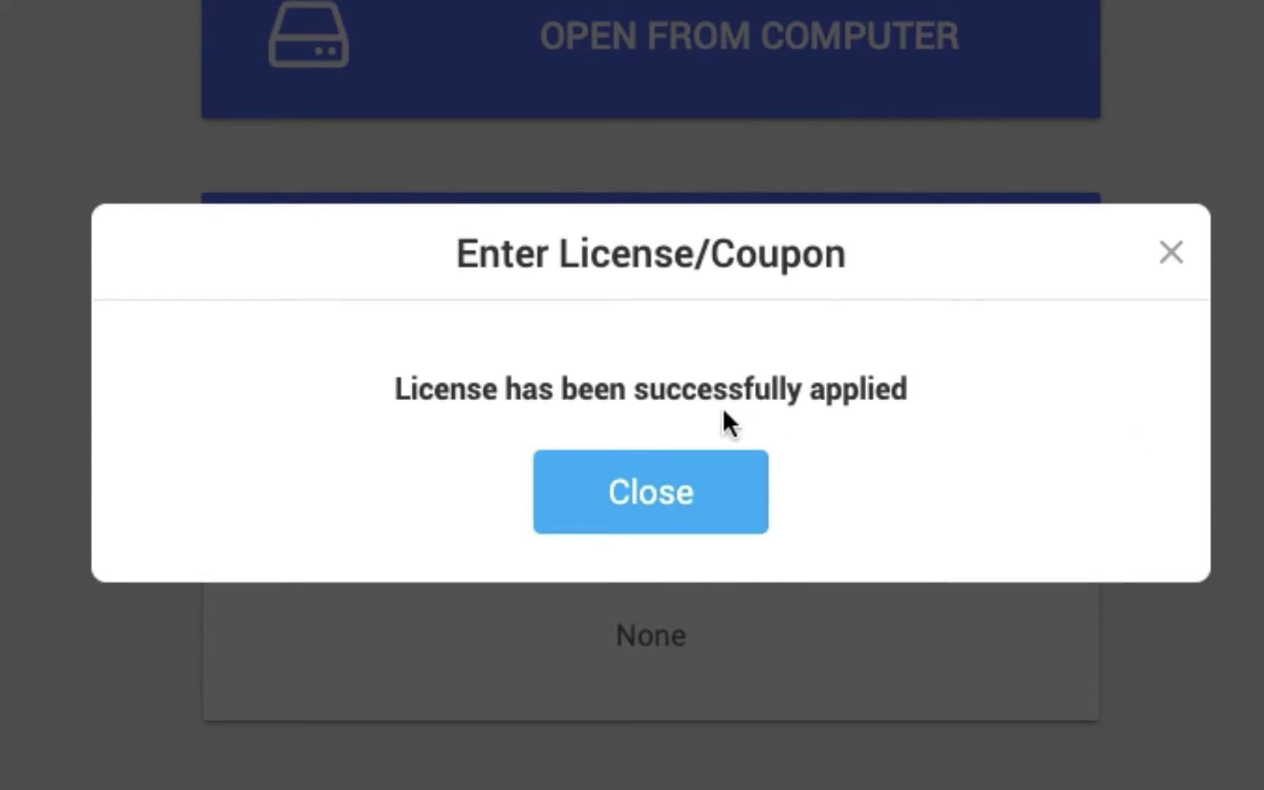
Step: Dismiss the license success message and log out of Kami
{"action": "left_click", "coordinate": [721, 479]}
{"action": "left_click", "coordinate": [1068, 231]}
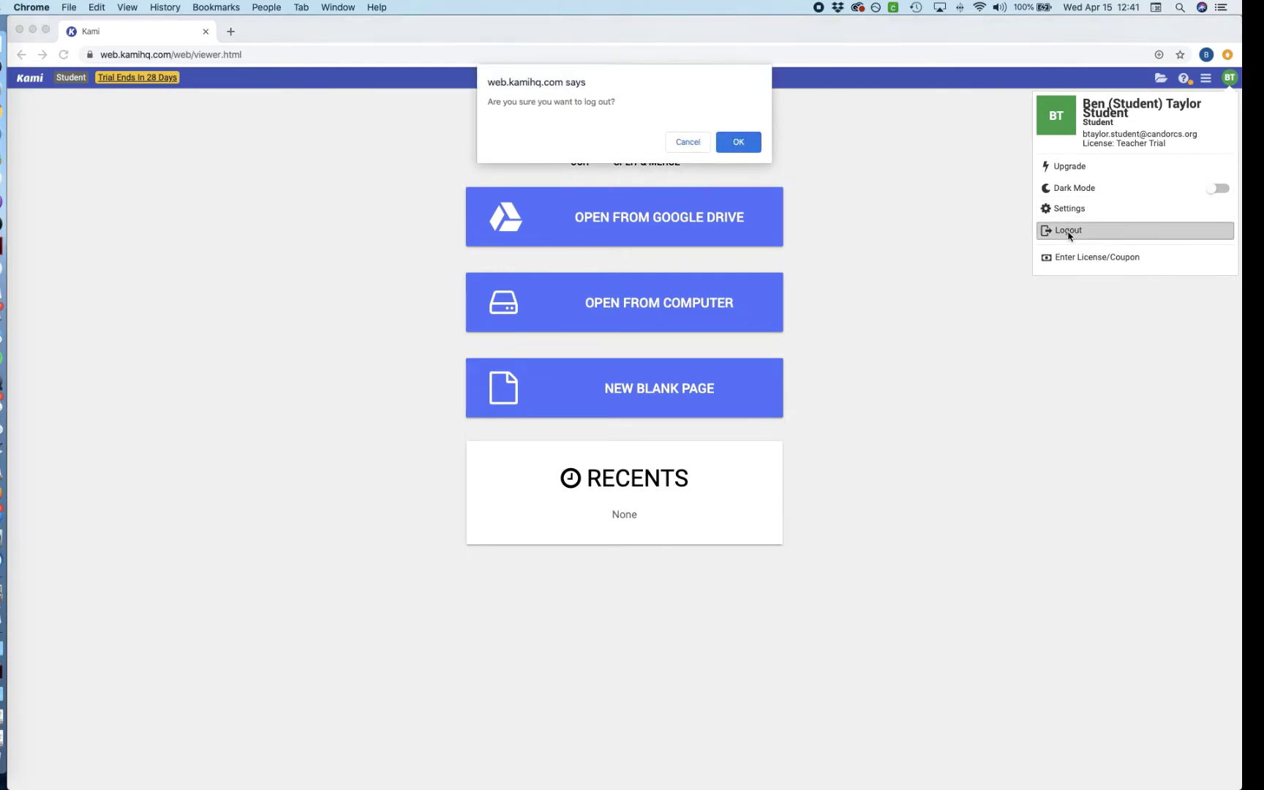
{"action": "left_click", "coordinate": [749, 147]}
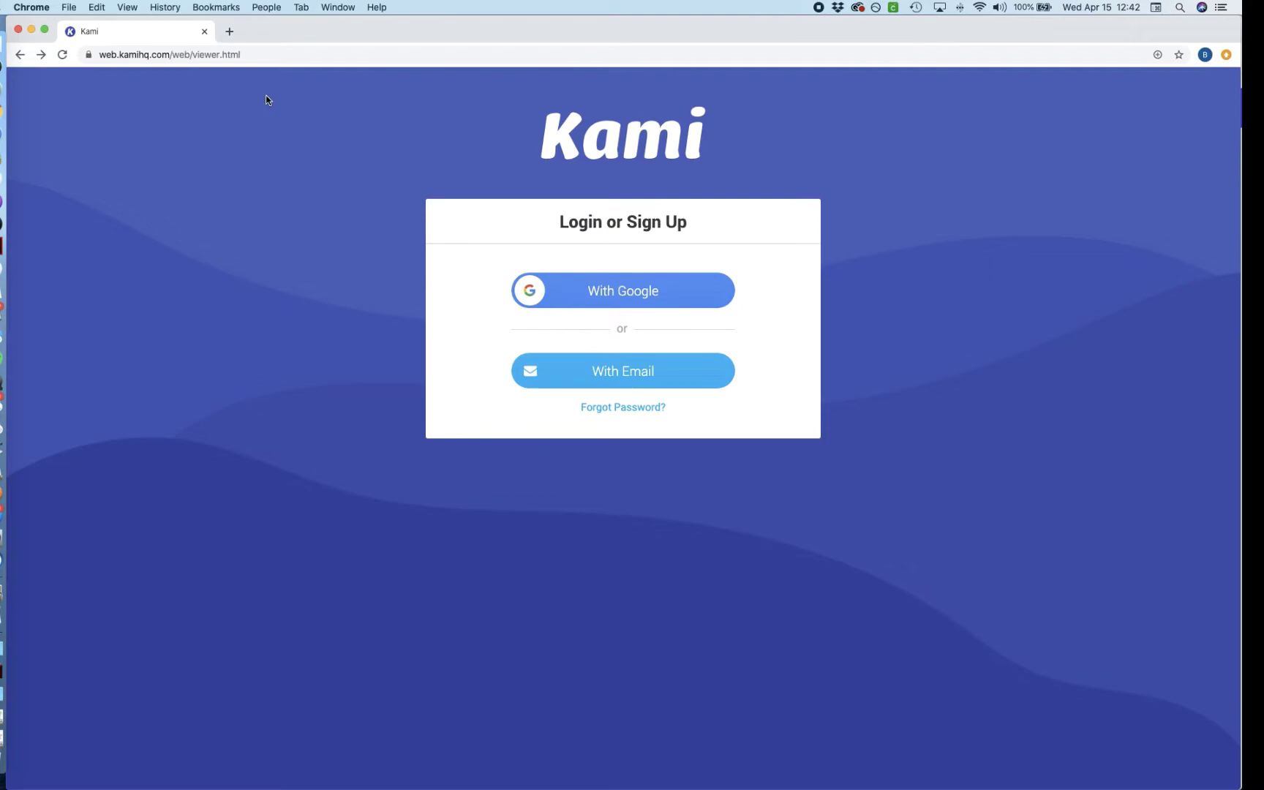
Step: Go to candor.schoology.com and open the SPAN 201 Costa Rica (Kami) assignment to its PDF attachment
{"action": "left_click", "coordinate": [242, 59]}
{"action": "type", "text": "candor"}
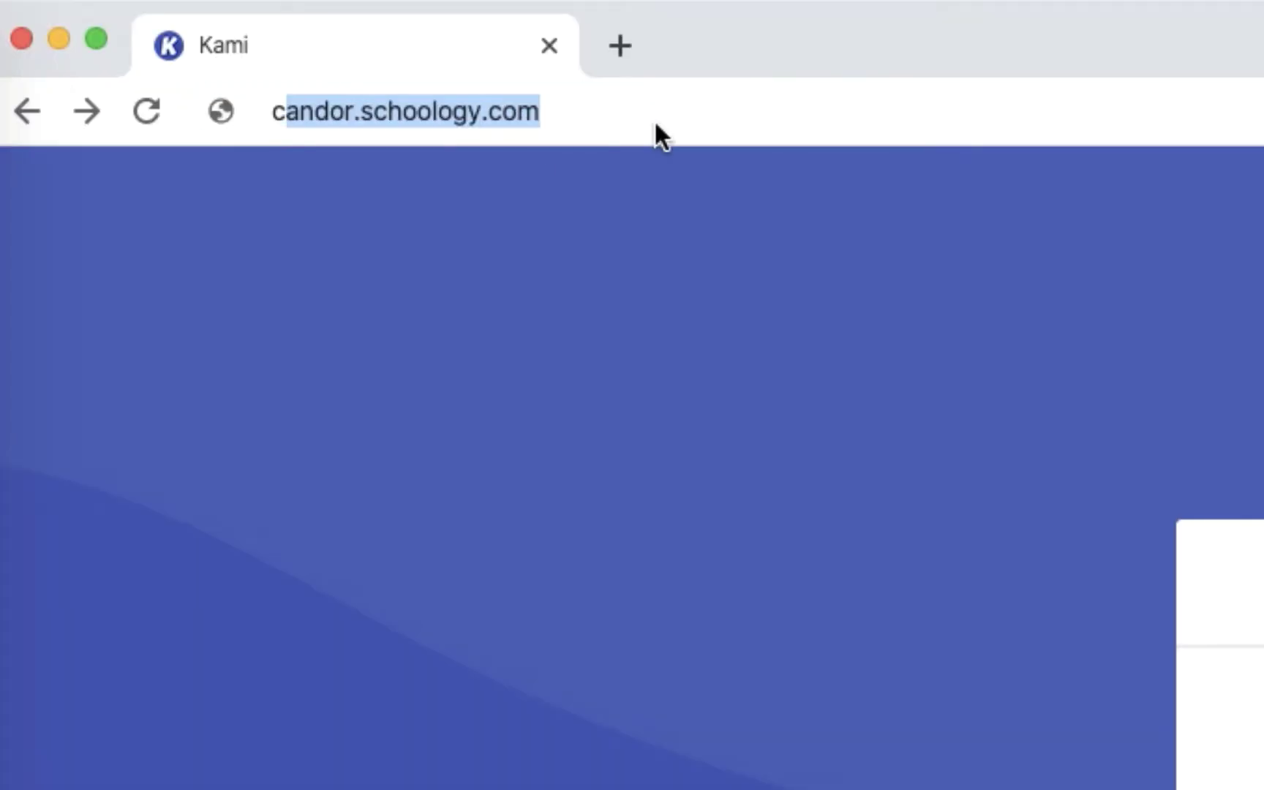
{"action": "type", "text": ".schoology.com"}
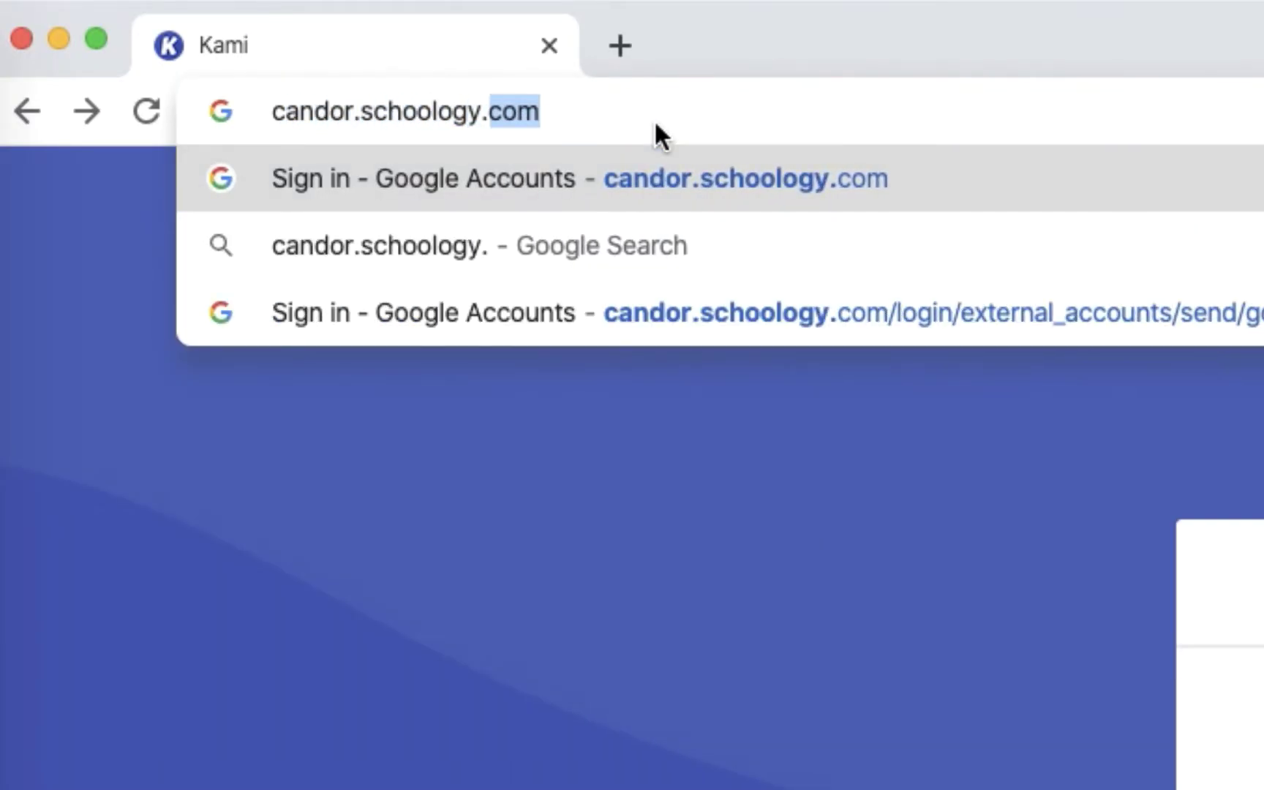
{"action": "key", "text": "Return"}
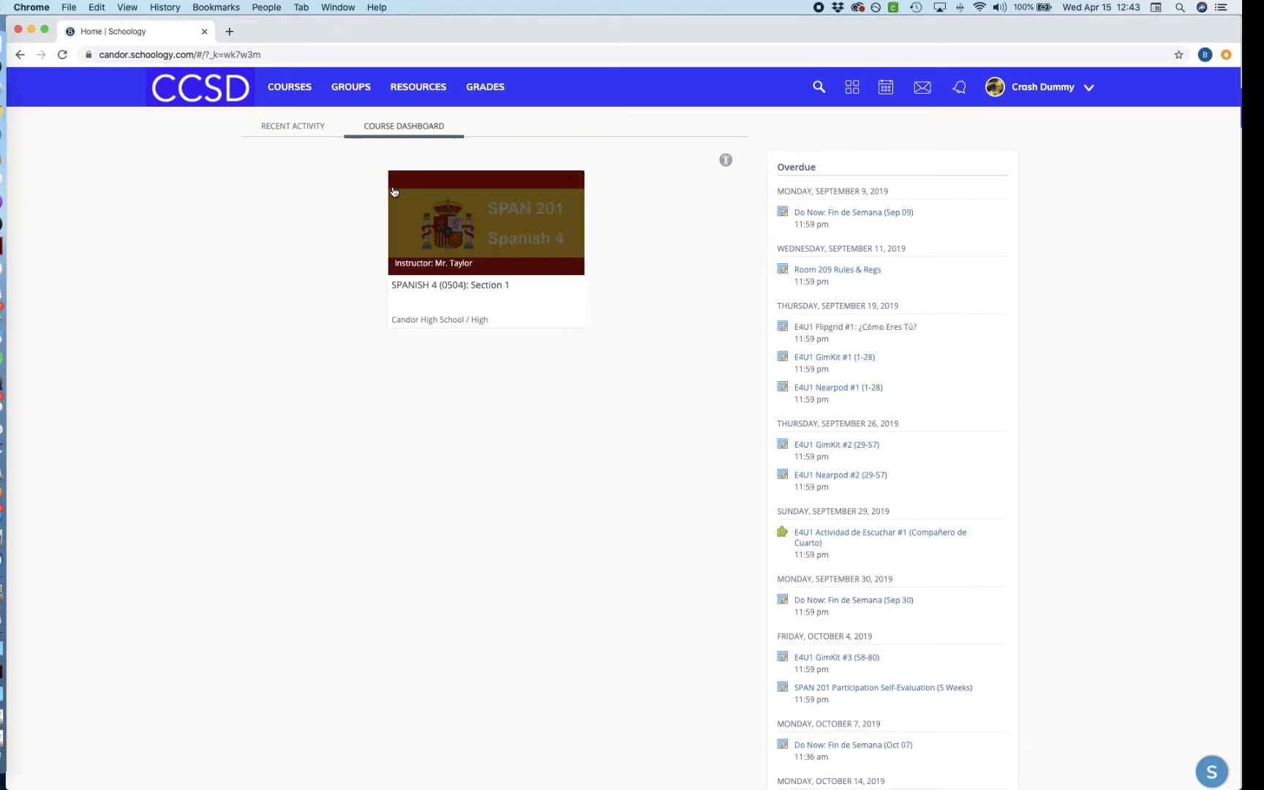
{"action": "left_click", "coordinate": [497, 235]}
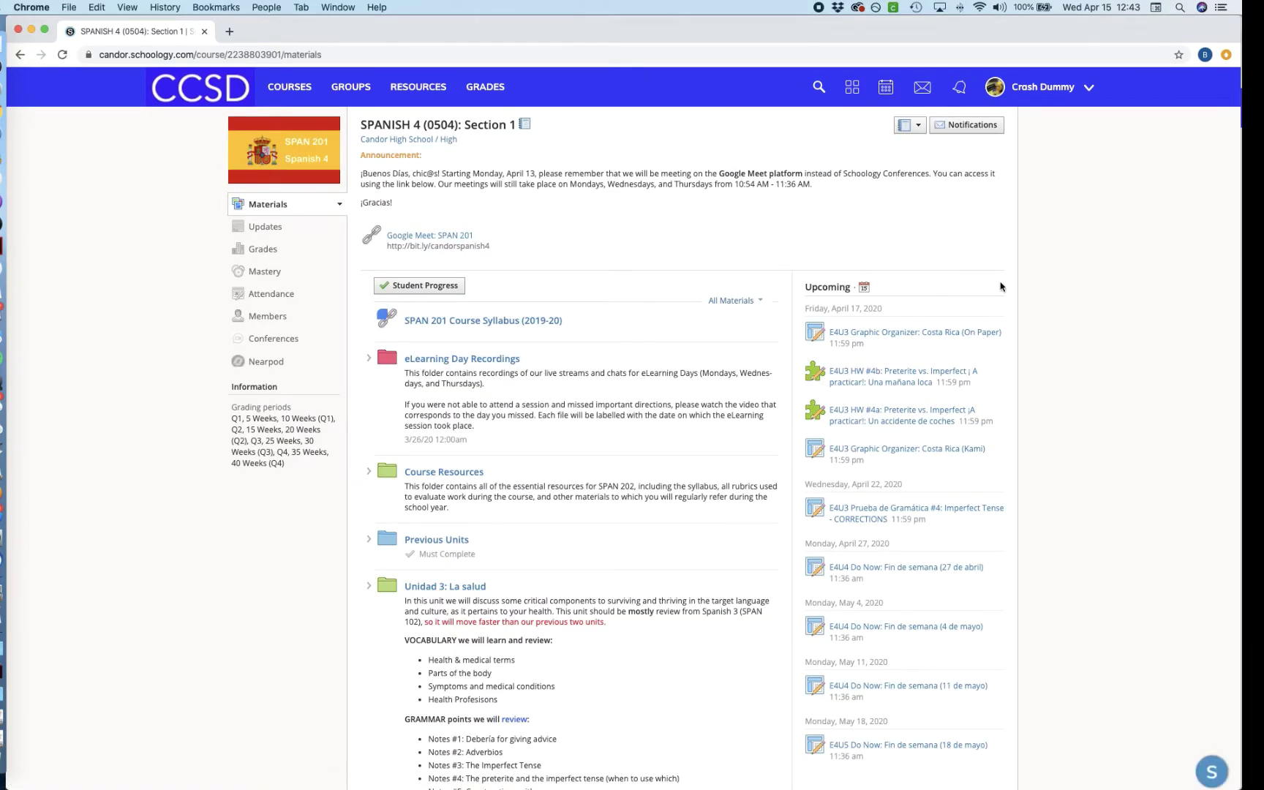
{"action": "scroll", "coordinate": [993, 395], "scroll_direction": "up", "scroll_amount": 5}
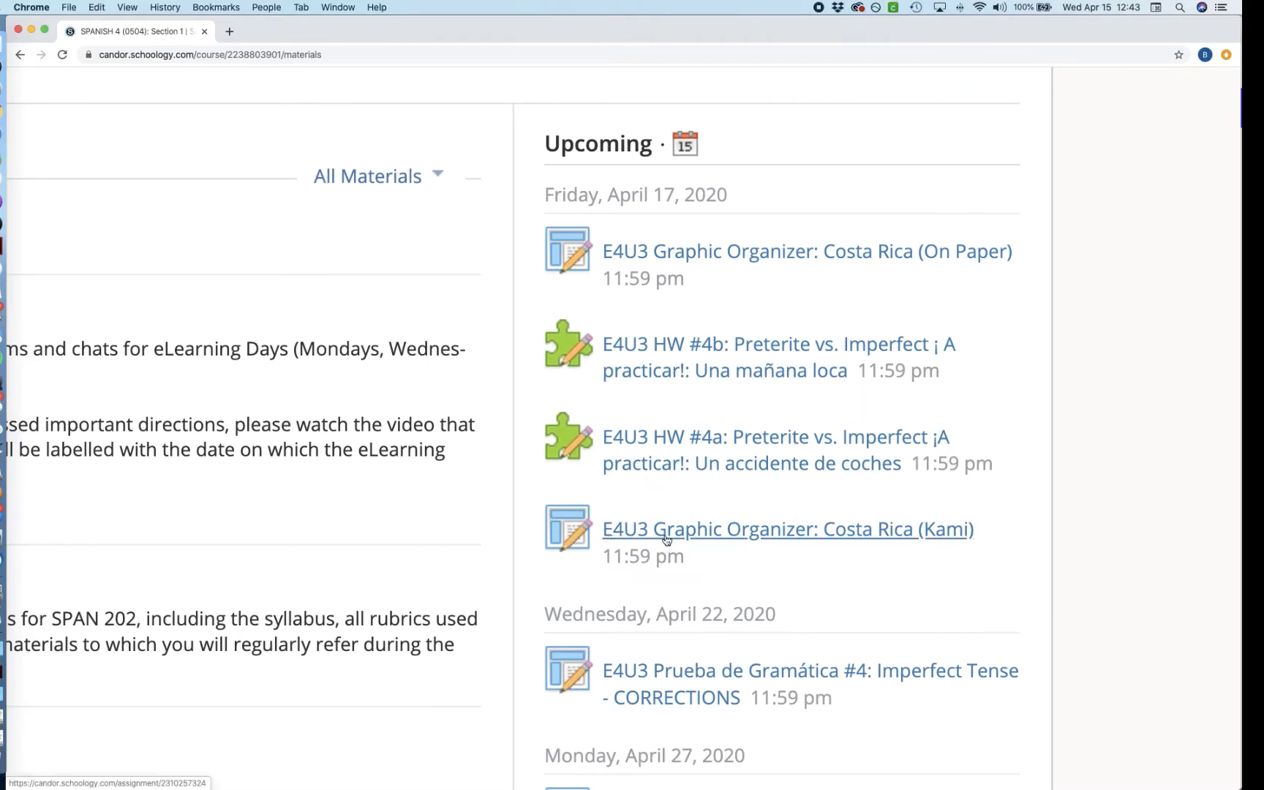
{"action": "left_click", "coordinate": [866, 530]}
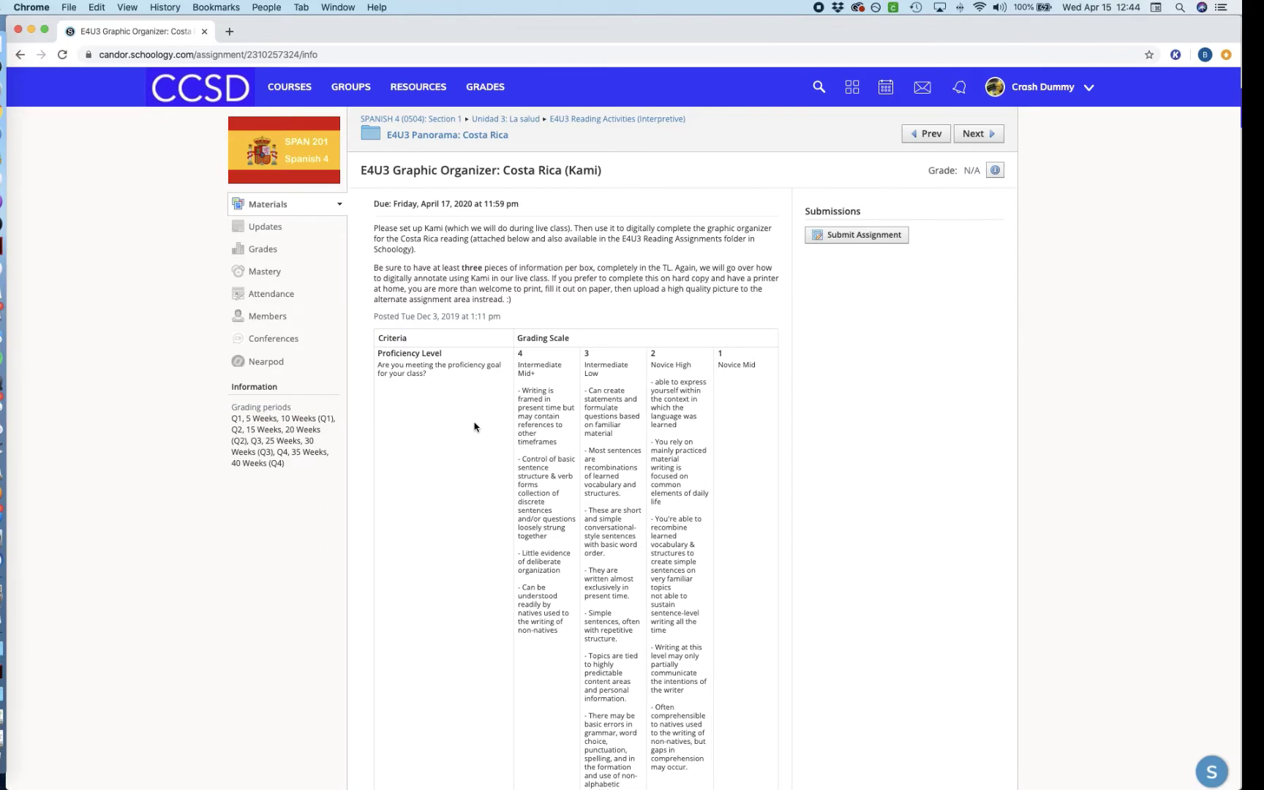
{"action": "scroll", "coordinate": [474, 426], "scroll_direction": "down", "scroll_amount": 15}
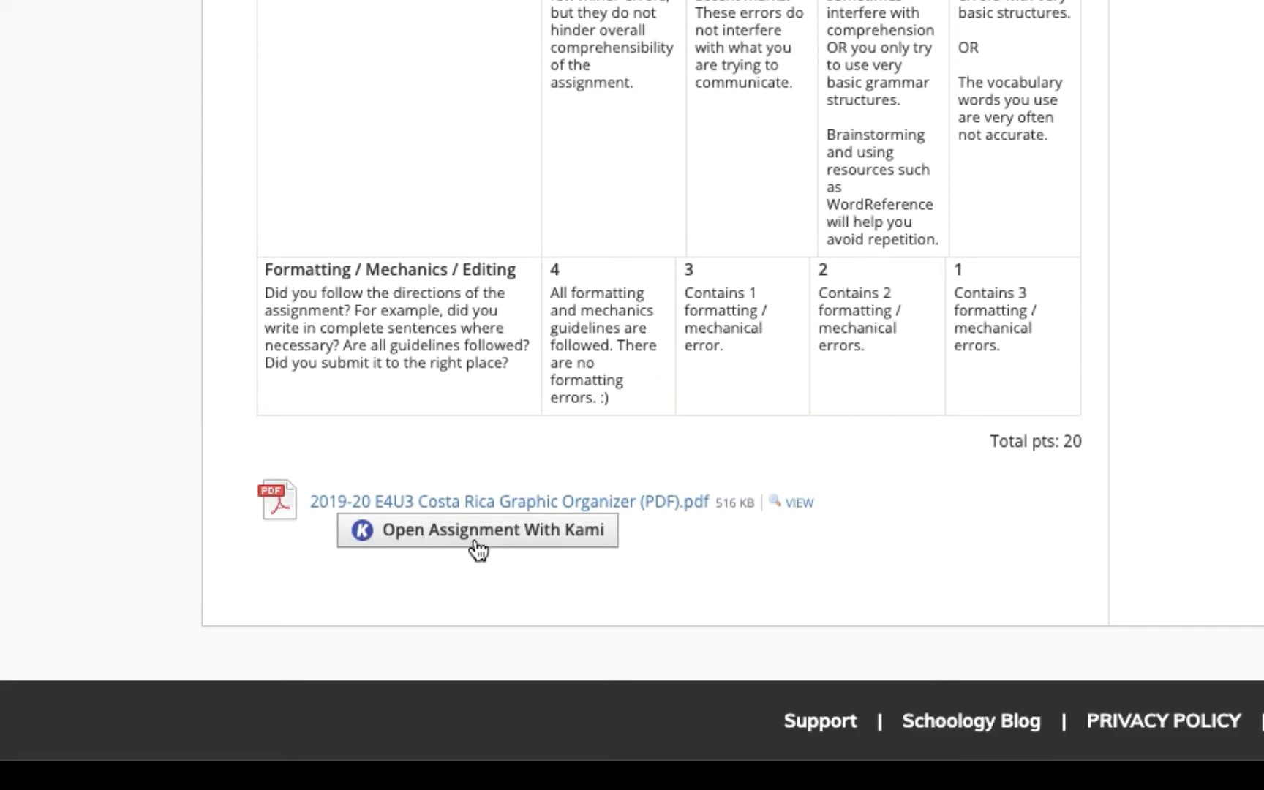
Step: Open the Costa Rica assignment PDF with Kami and log in with Google
{"action": "left_click", "coordinate": [423, 538]}
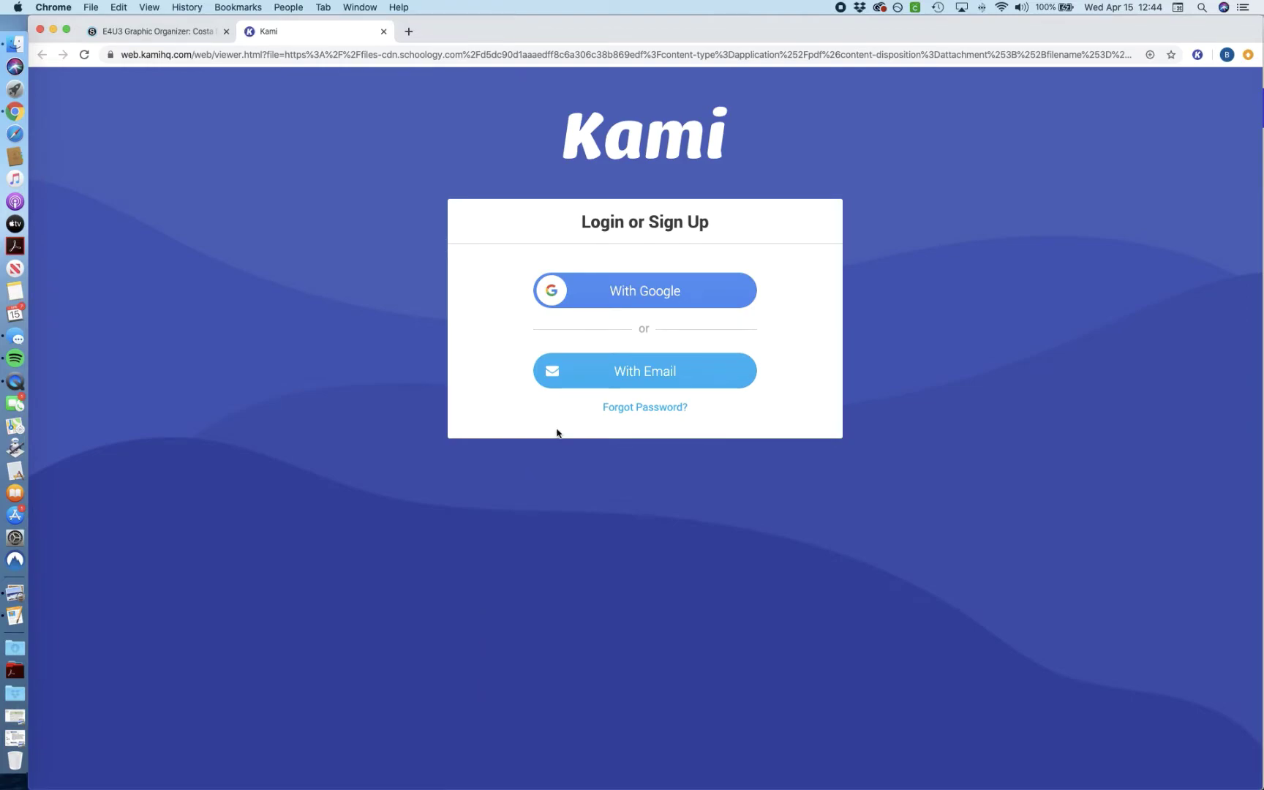
{"action": "left_click", "coordinate": [618, 291]}
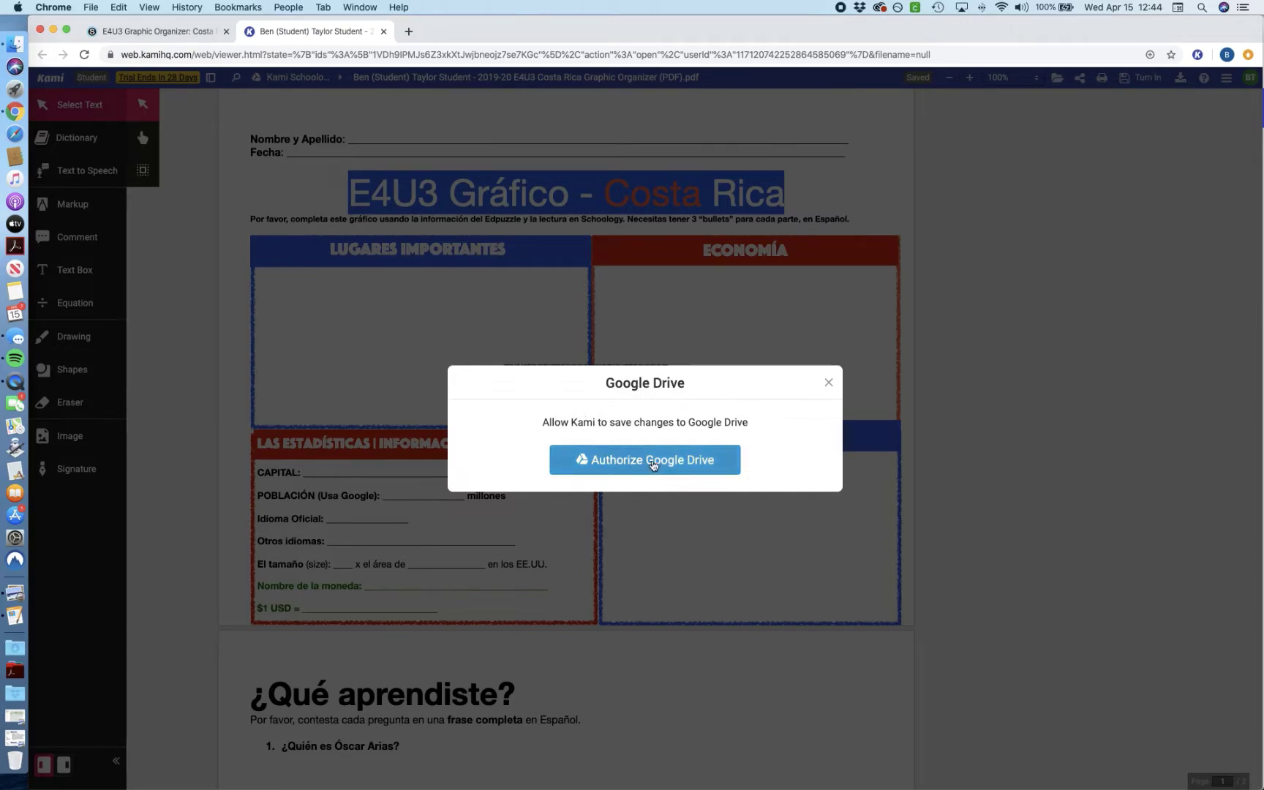
Step: Authorize Google Drive saving using the student's Google account
{"action": "left_click", "coordinate": [627, 467]}
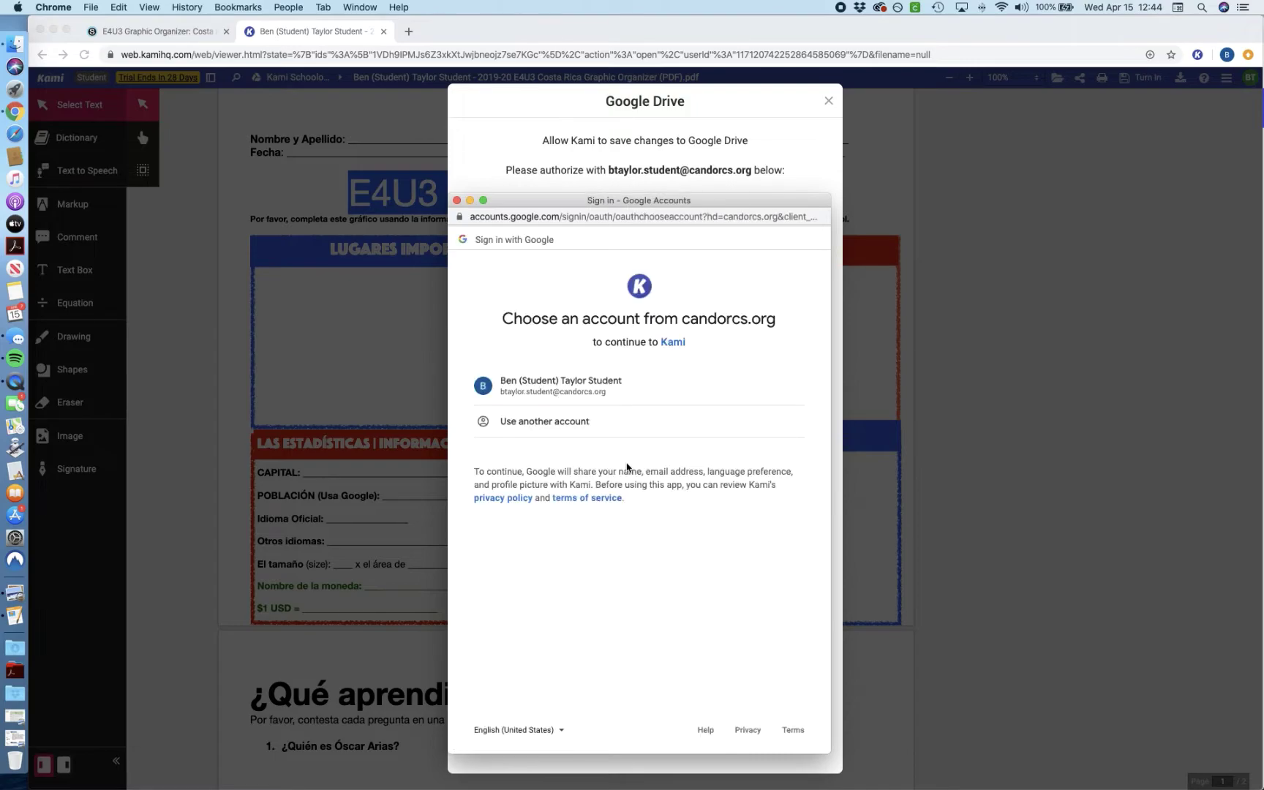
{"action": "left_click", "coordinate": [563, 390]}
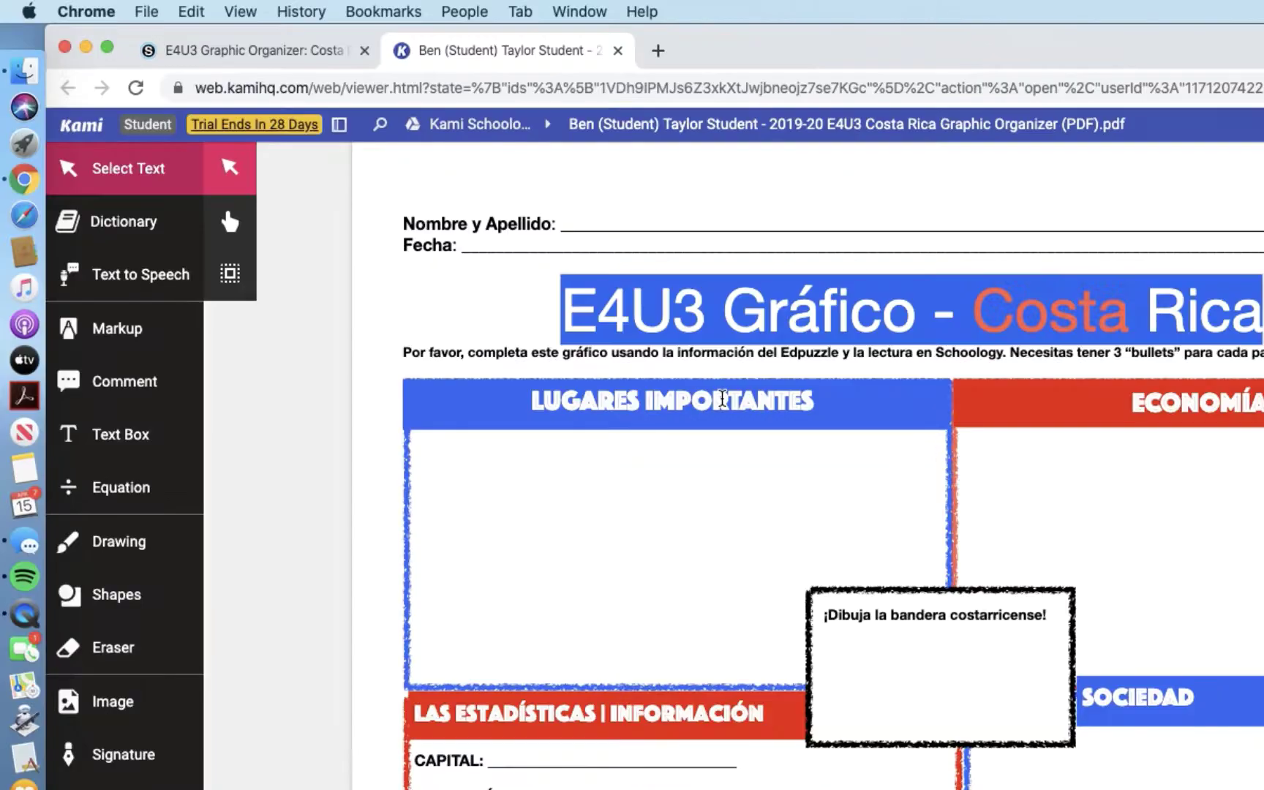
Step: Place a Text Box on the Nombre y Apellido line using Roboto font in dark blue
{"action": "scroll", "coordinate": [722, 398], "scroll_direction": "up", "scroll_amount": 1}
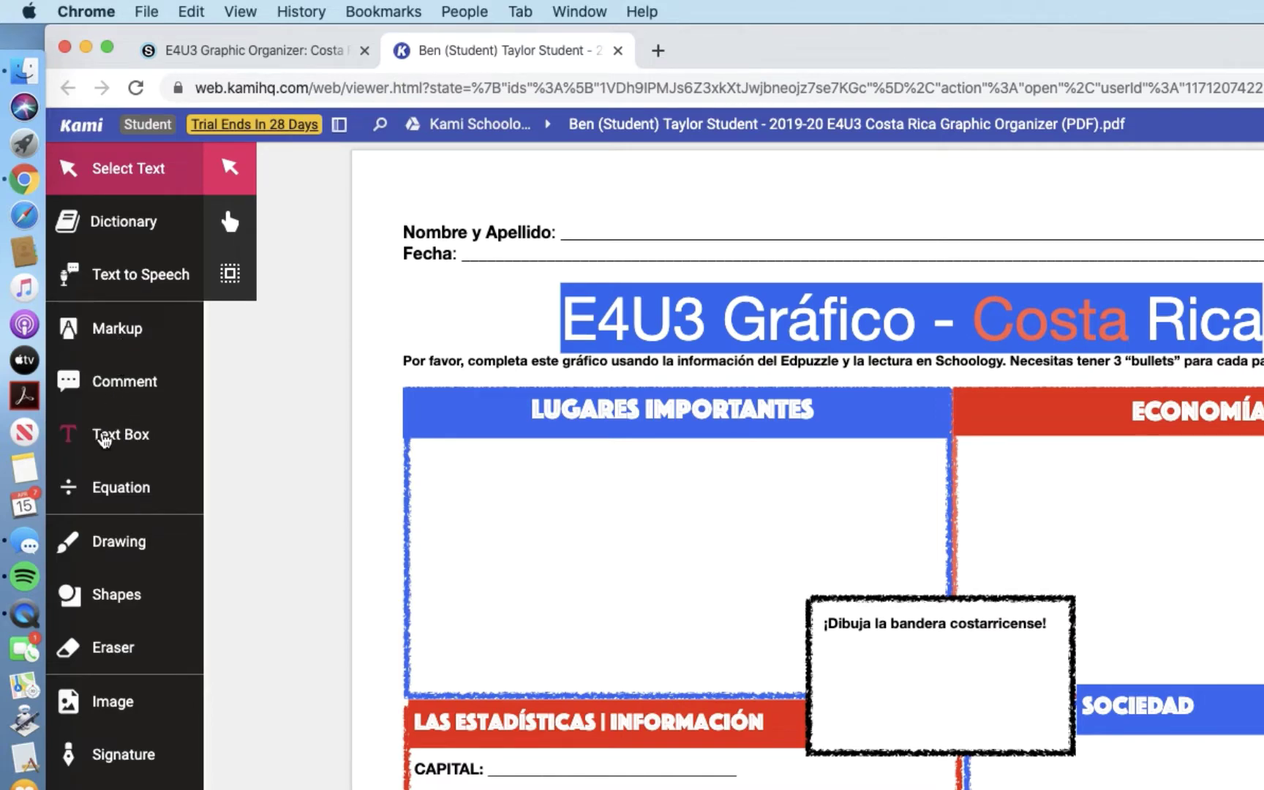
{"action": "left_click", "coordinate": [112, 444]}
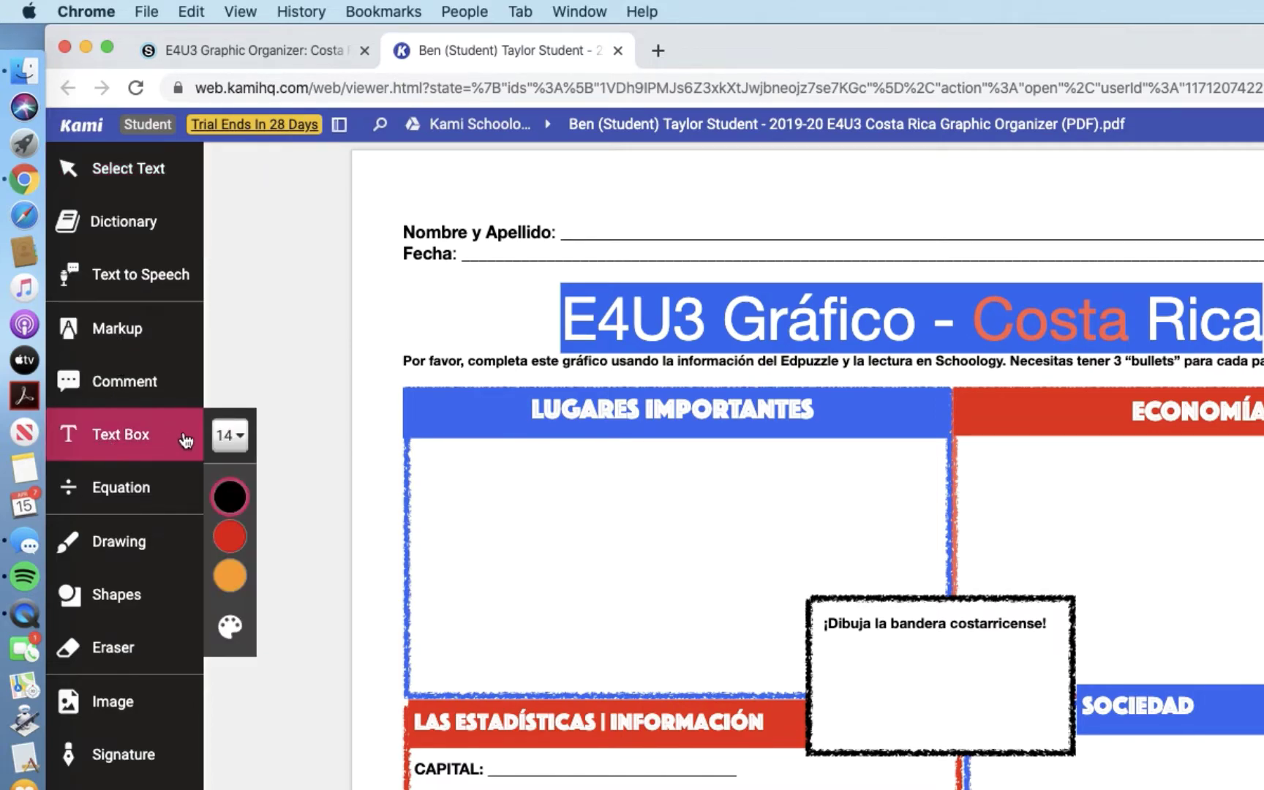
{"action": "mouse_move", "coordinate": [230, 497]}
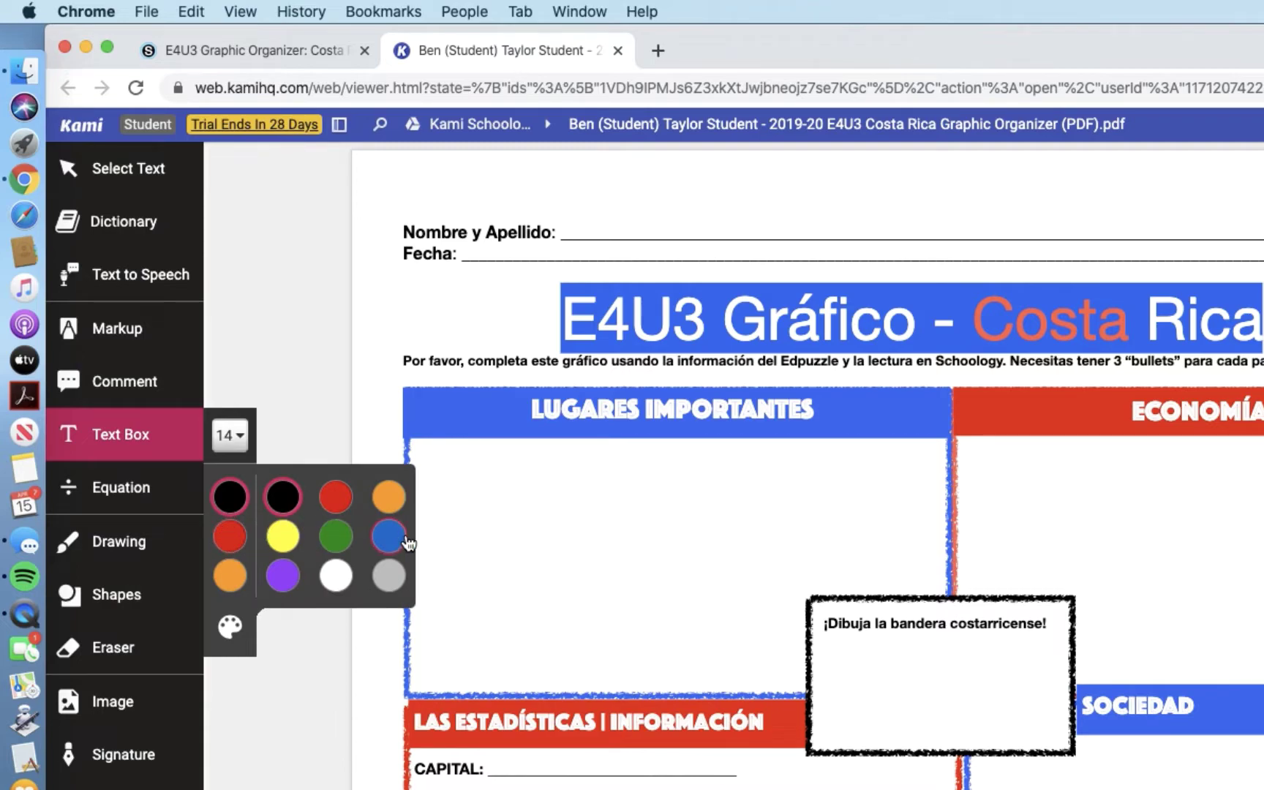
{"action": "left_click", "coordinate": [388, 538]}
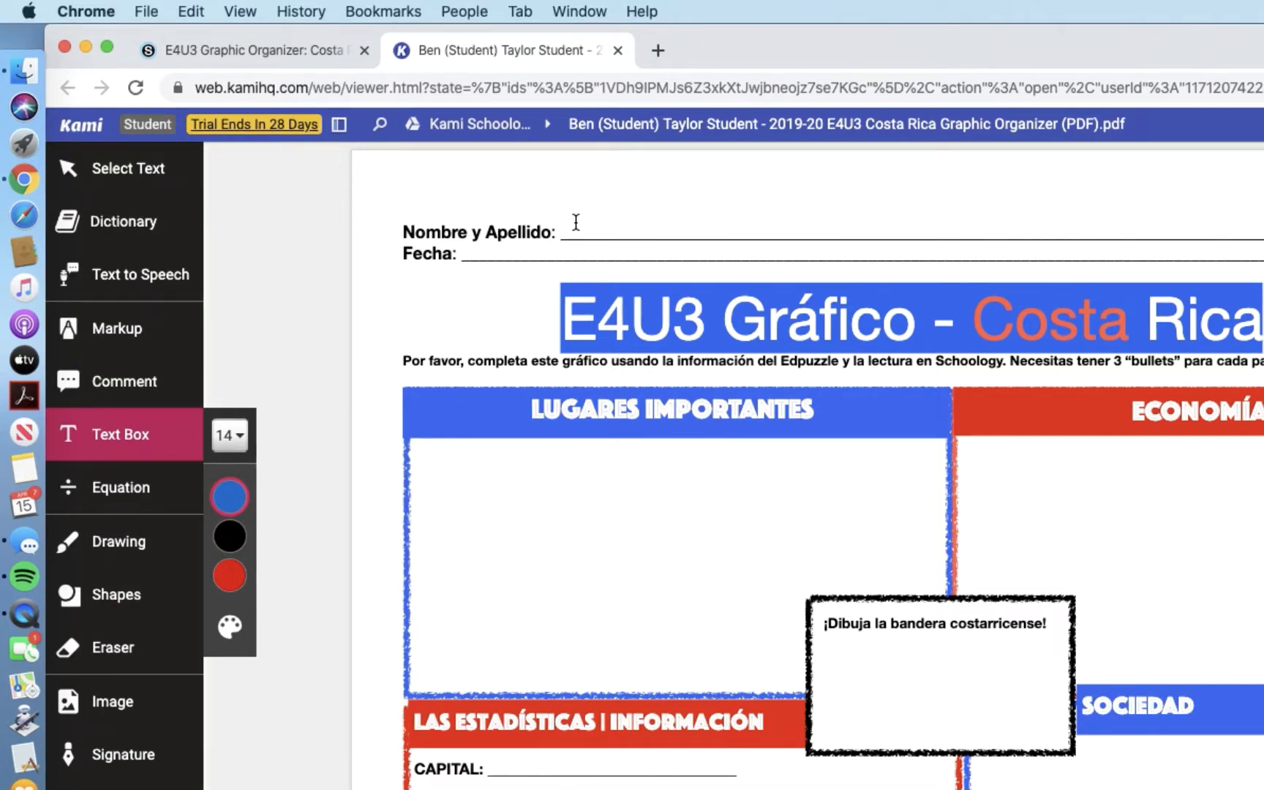
{"action": "left_click", "coordinate": [576, 221]}
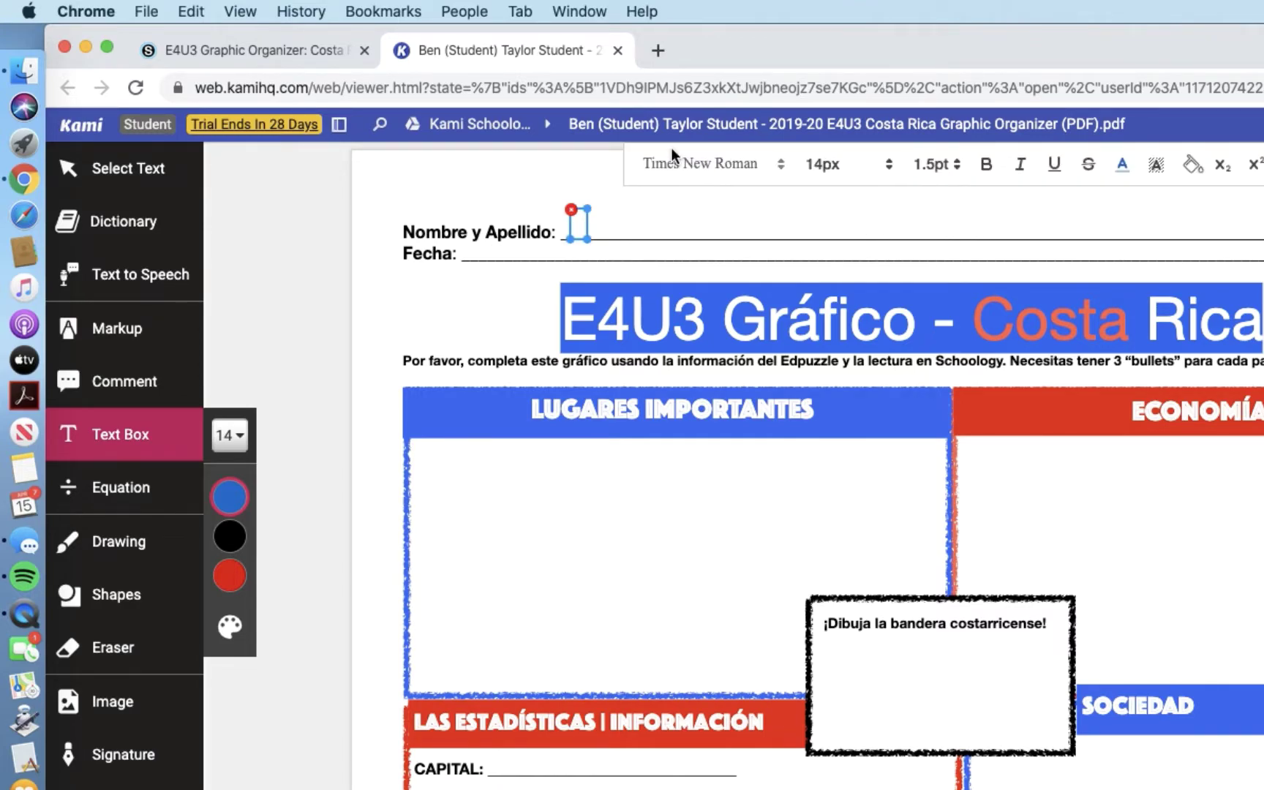
{"action": "left_click", "coordinate": [740, 175]}
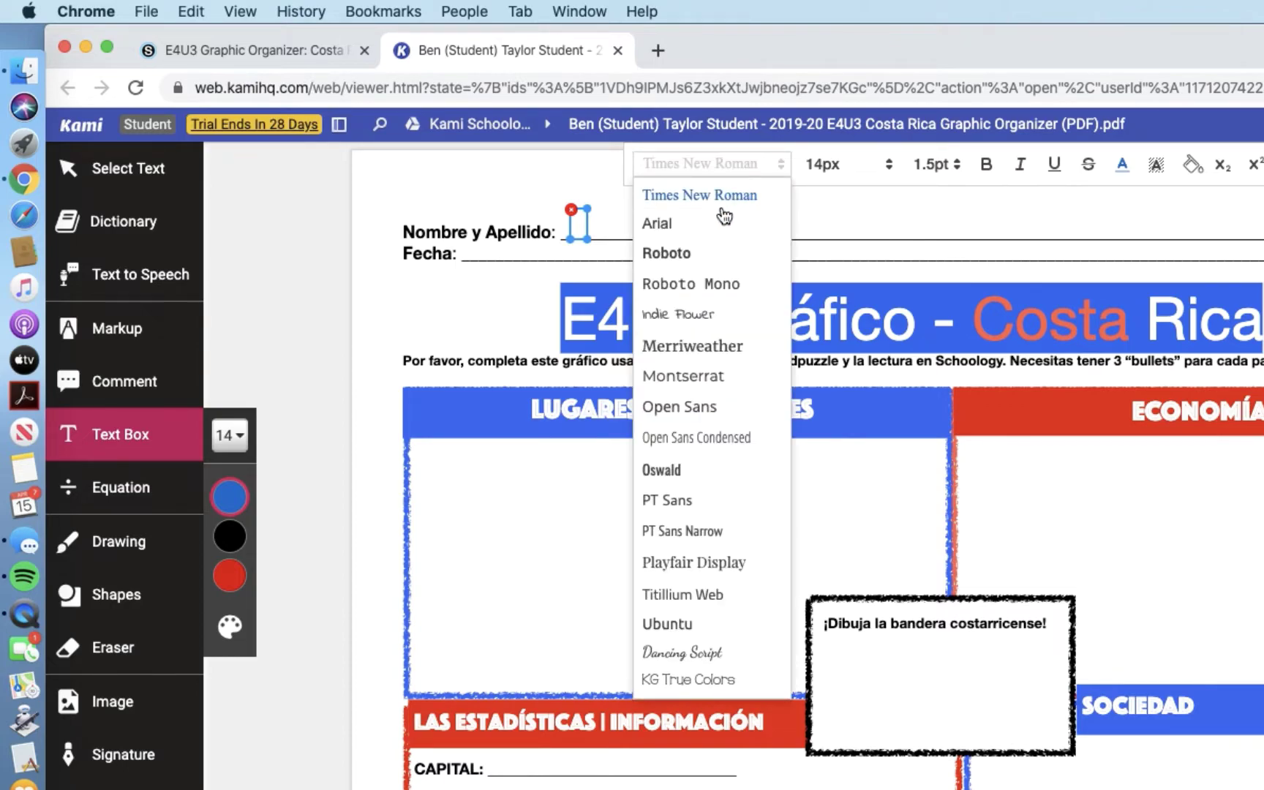
{"action": "left_click", "coordinate": [667, 250]}
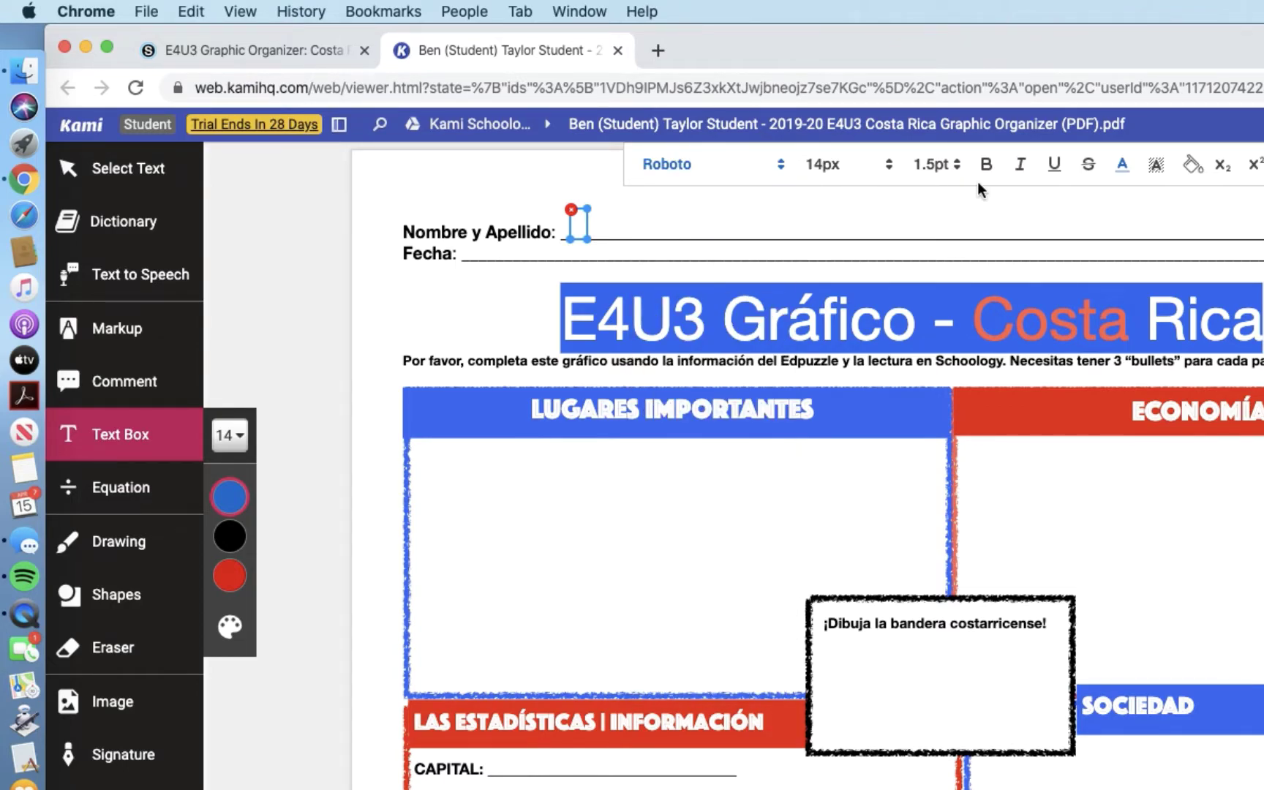
{"action": "left_click", "coordinate": [1124, 168]}
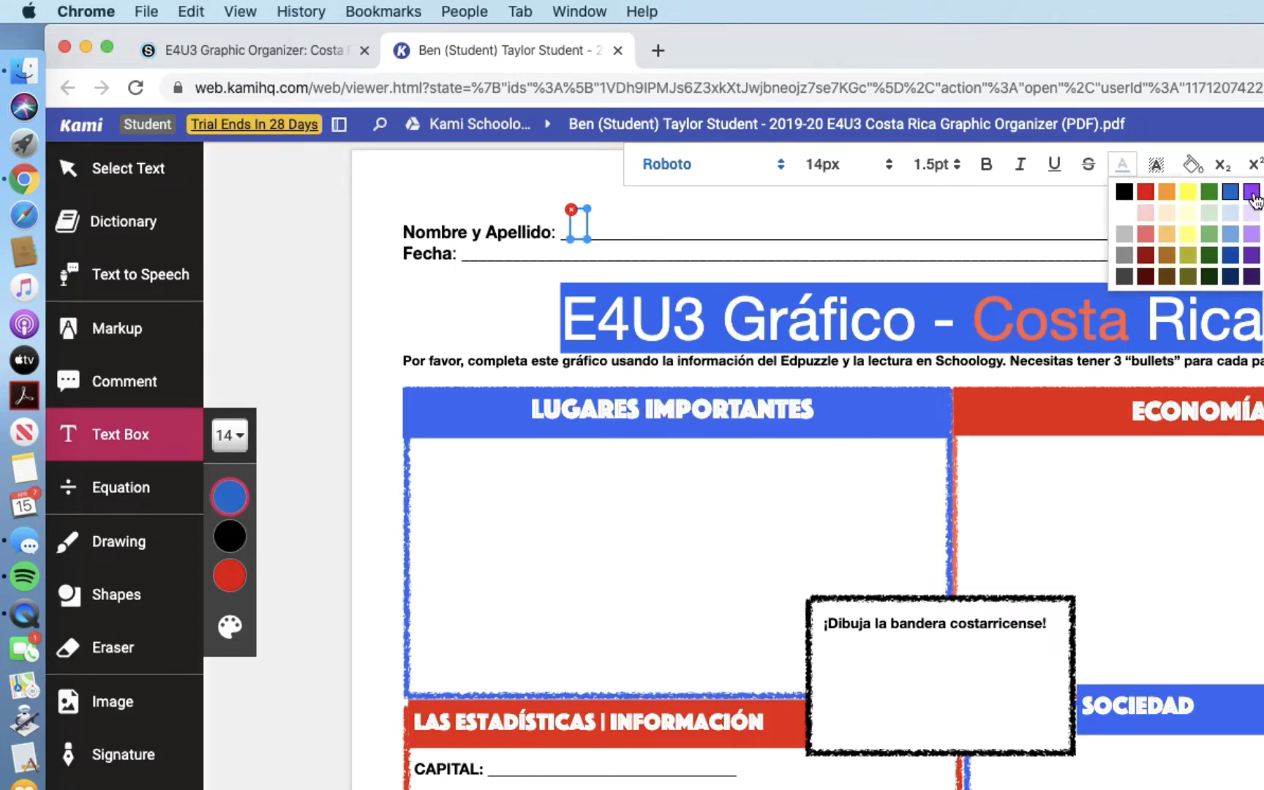
{"action": "left_click", "coordinate": [1232, 260]}
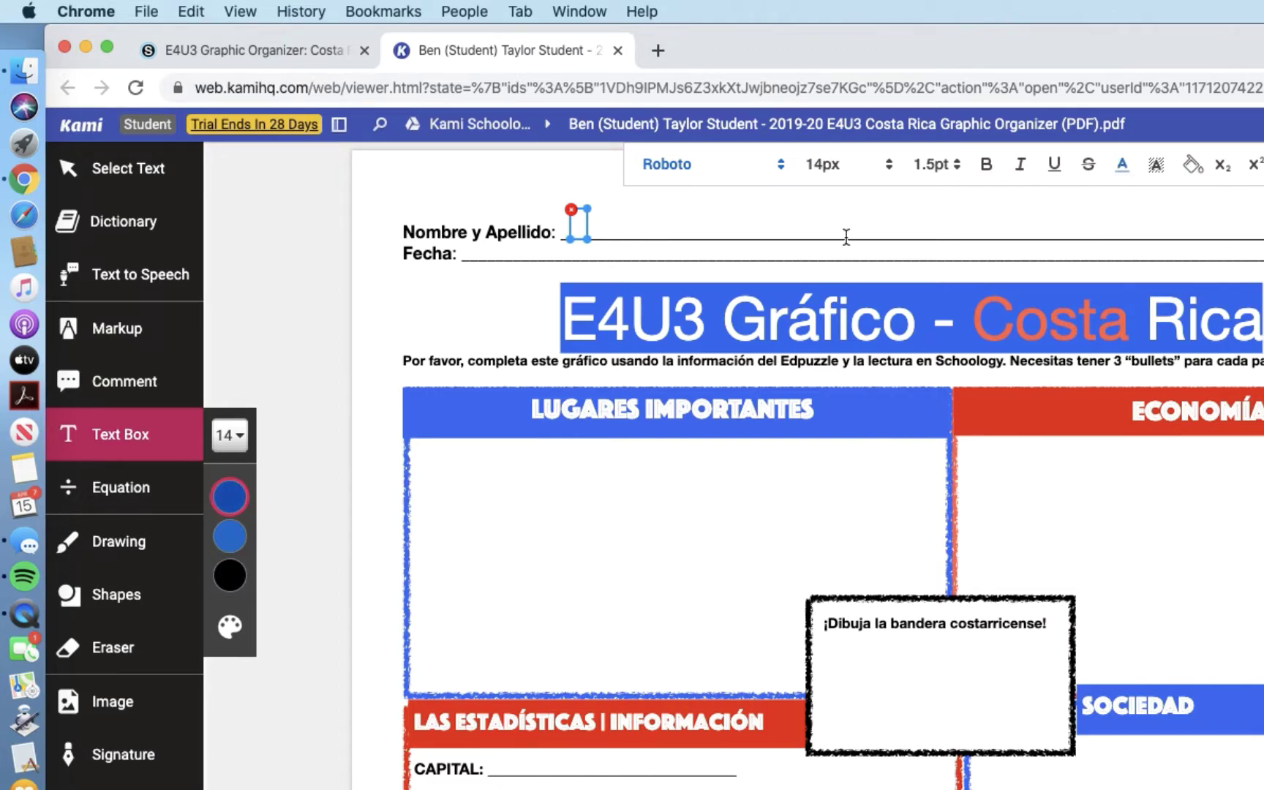
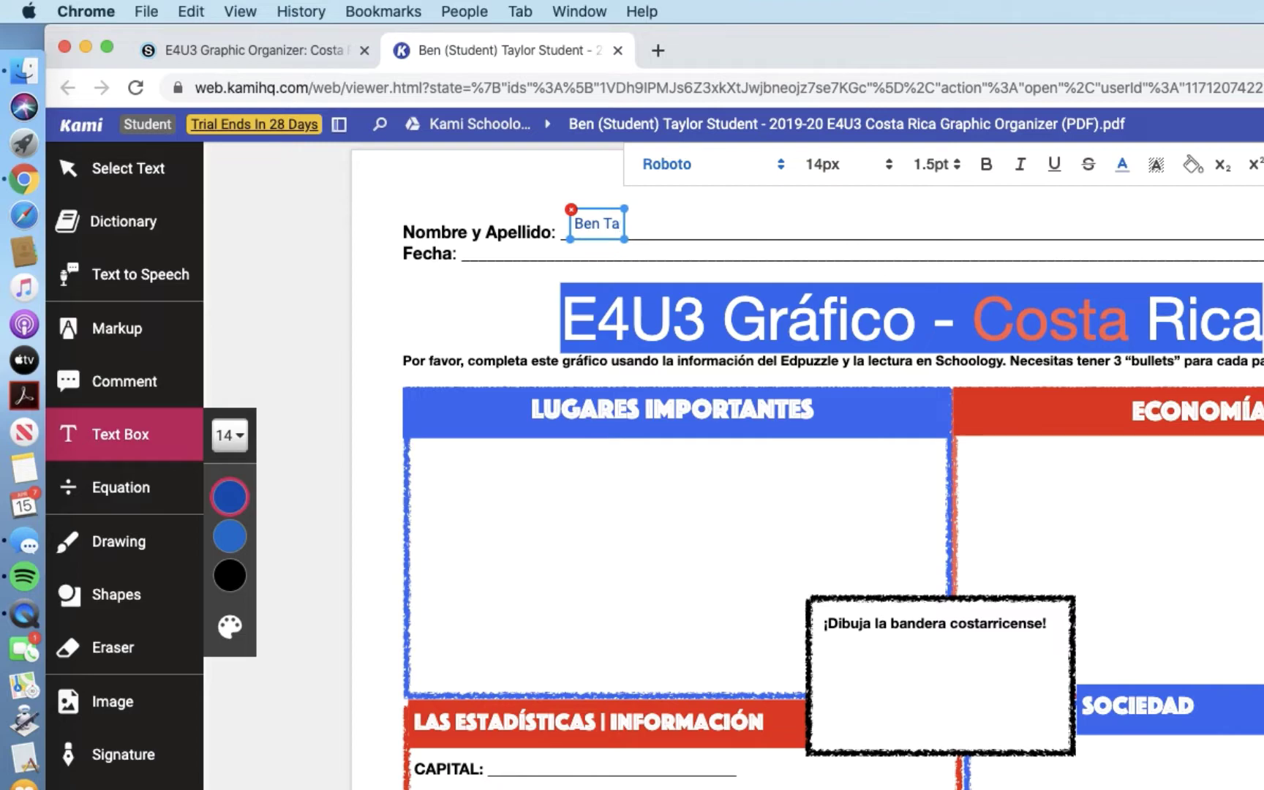
Step: Type the student's full name, then begin the Fecha box with 'el 15 de abril del'
{"action": "left_click", "coordinate": [473, 246]}
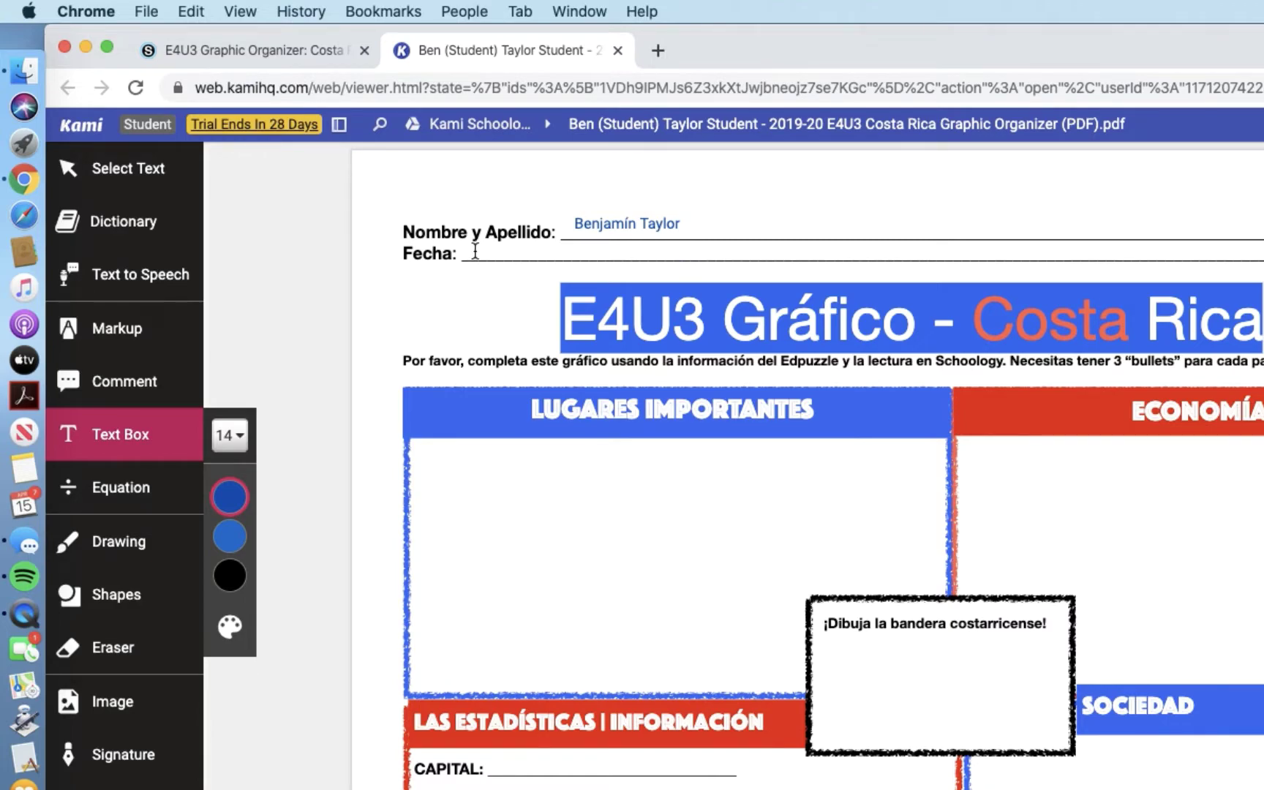
{"action": "left_click", "coordinate": [475, 251]}
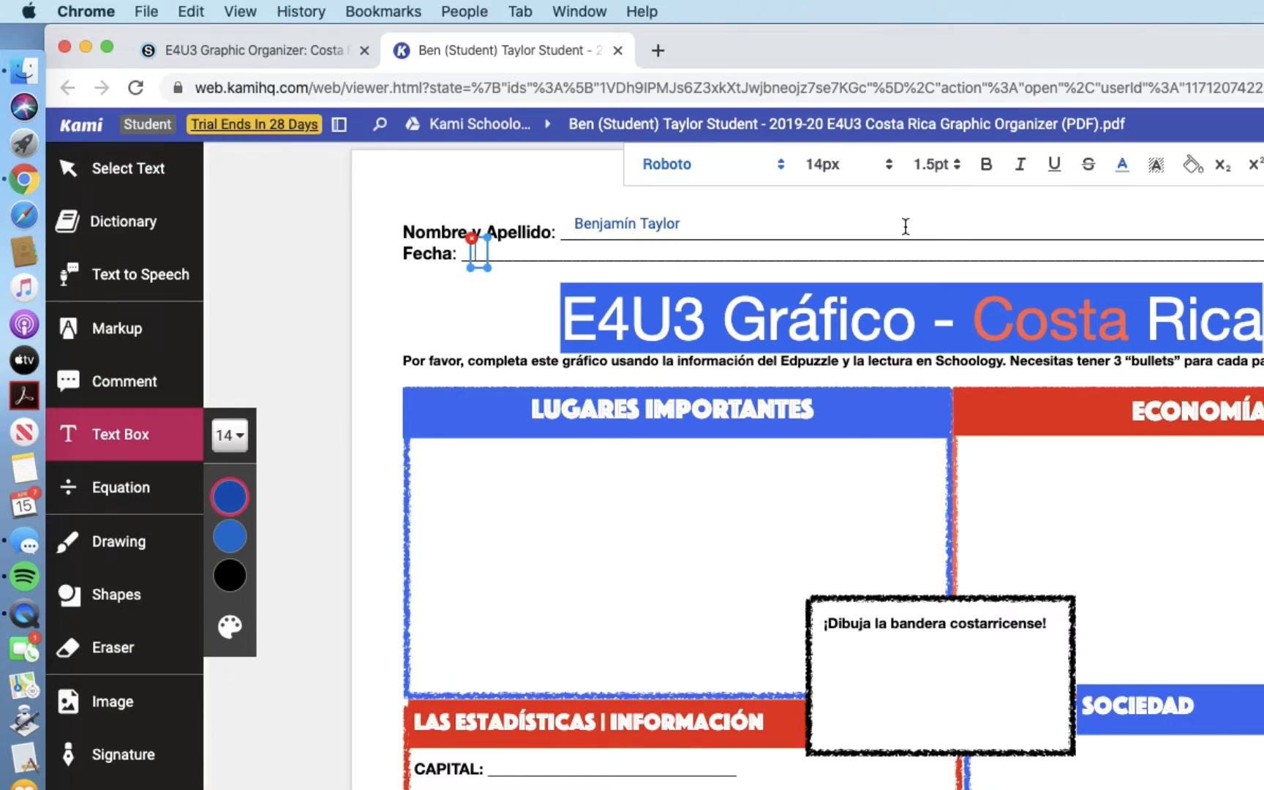
{"action": "type", "text": "el 15 de abril"}
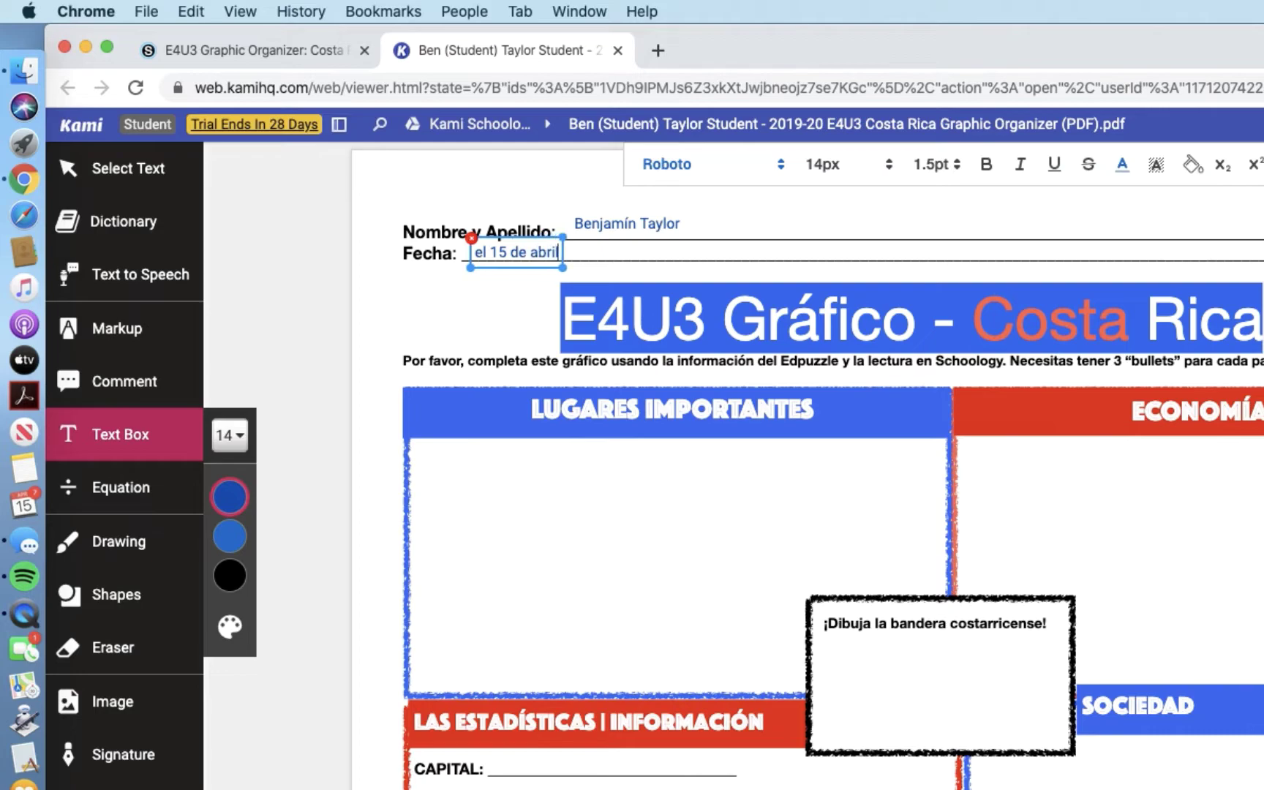
{"action": "type", "text": " del"}
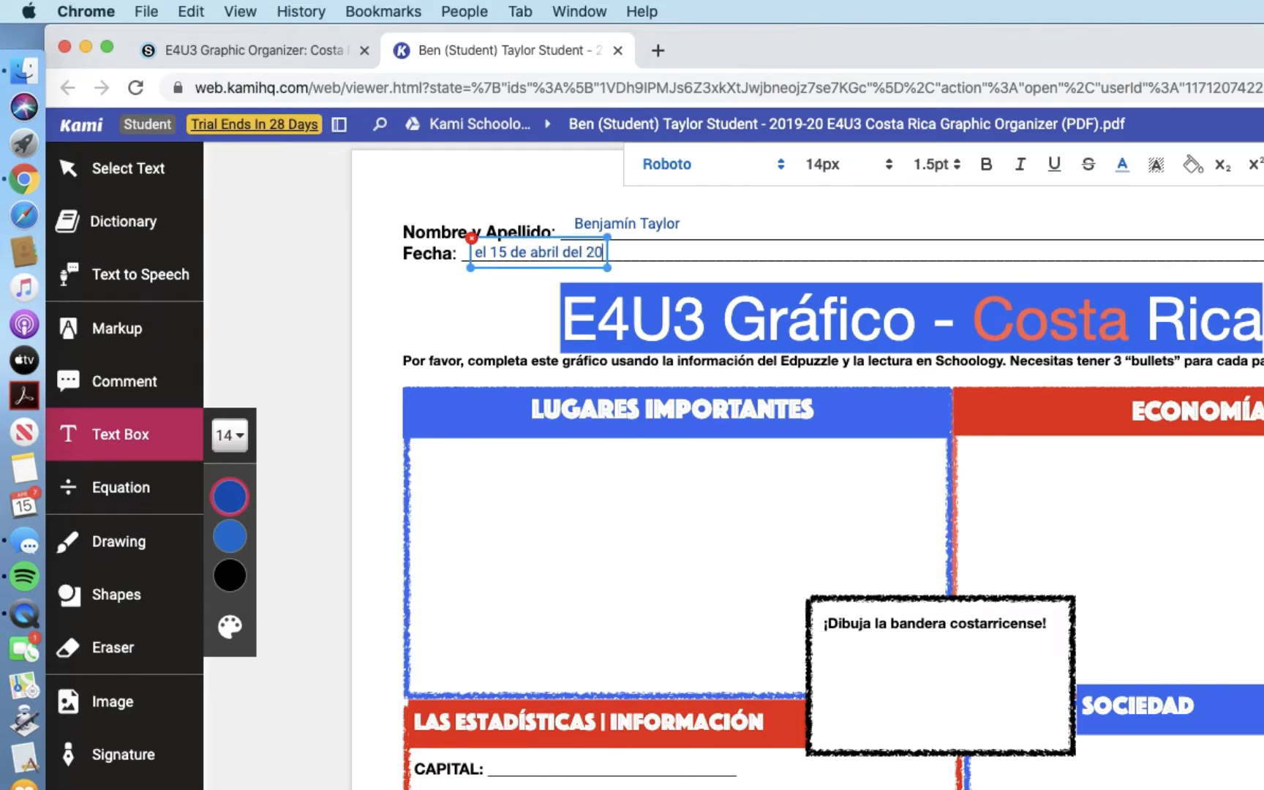
Step: Finish the date as 'el 15 de abril del 2020' and add an enlarged Lugares Importantes text box
{"action": "type", "text": "20"}
{"action": "left_click", "coordinate": [405, 354]}
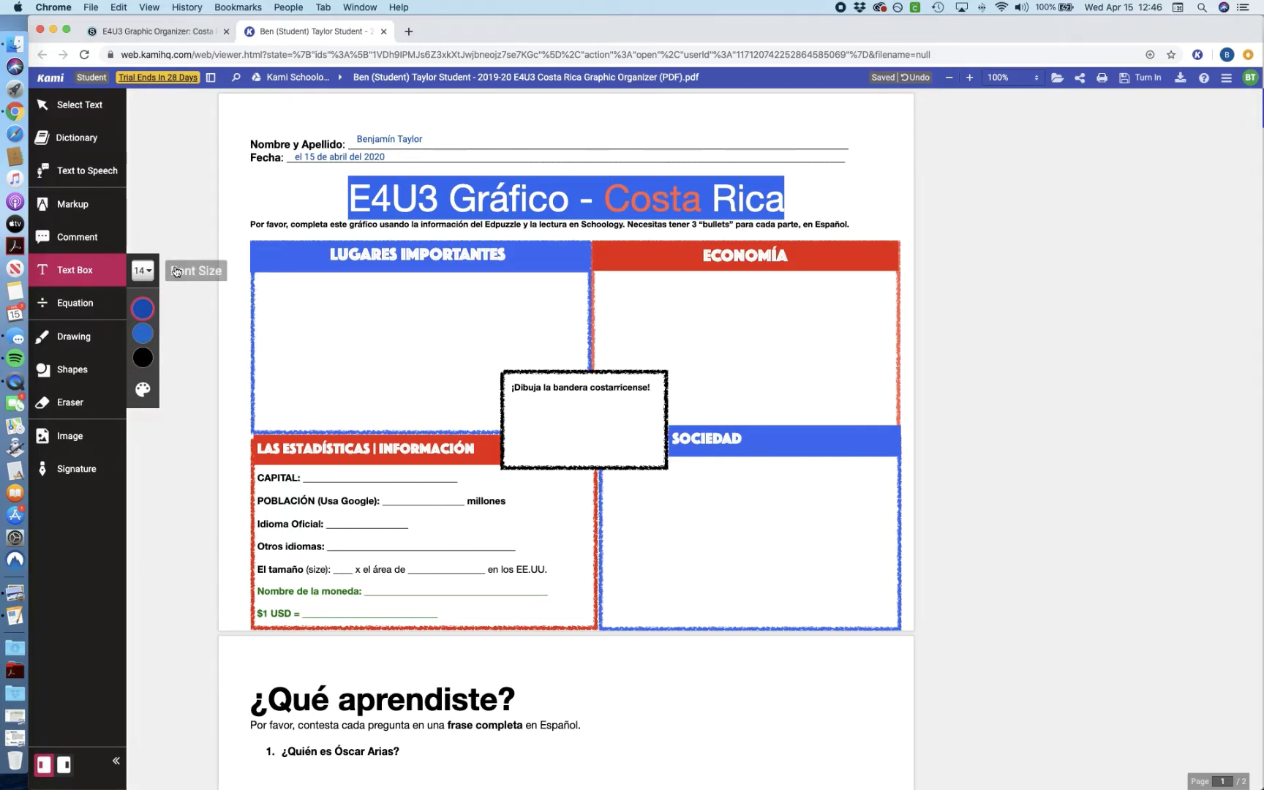
{"action": "left_click", "coordinate": [282, 289]}
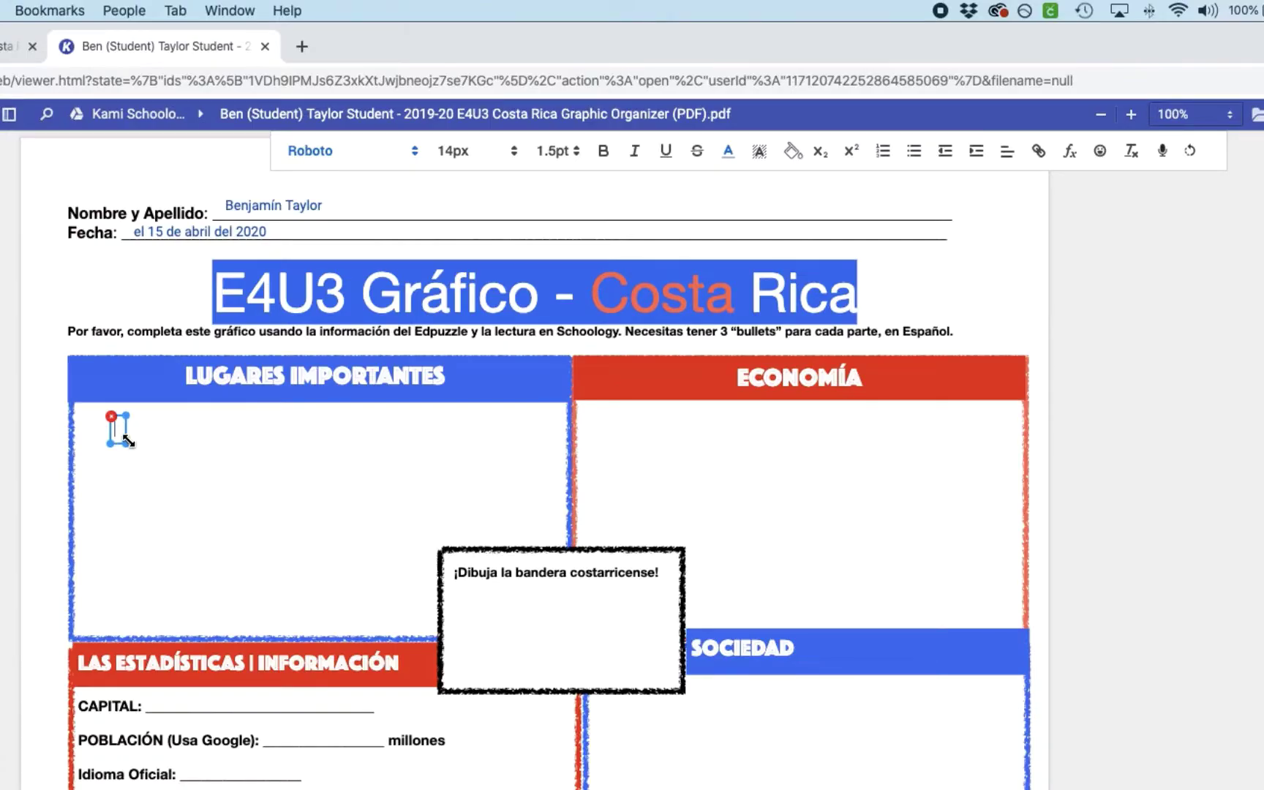
{"action": "left_click_drag", "start_coordinate": [289, 300], "coordinate": [368, 370]}
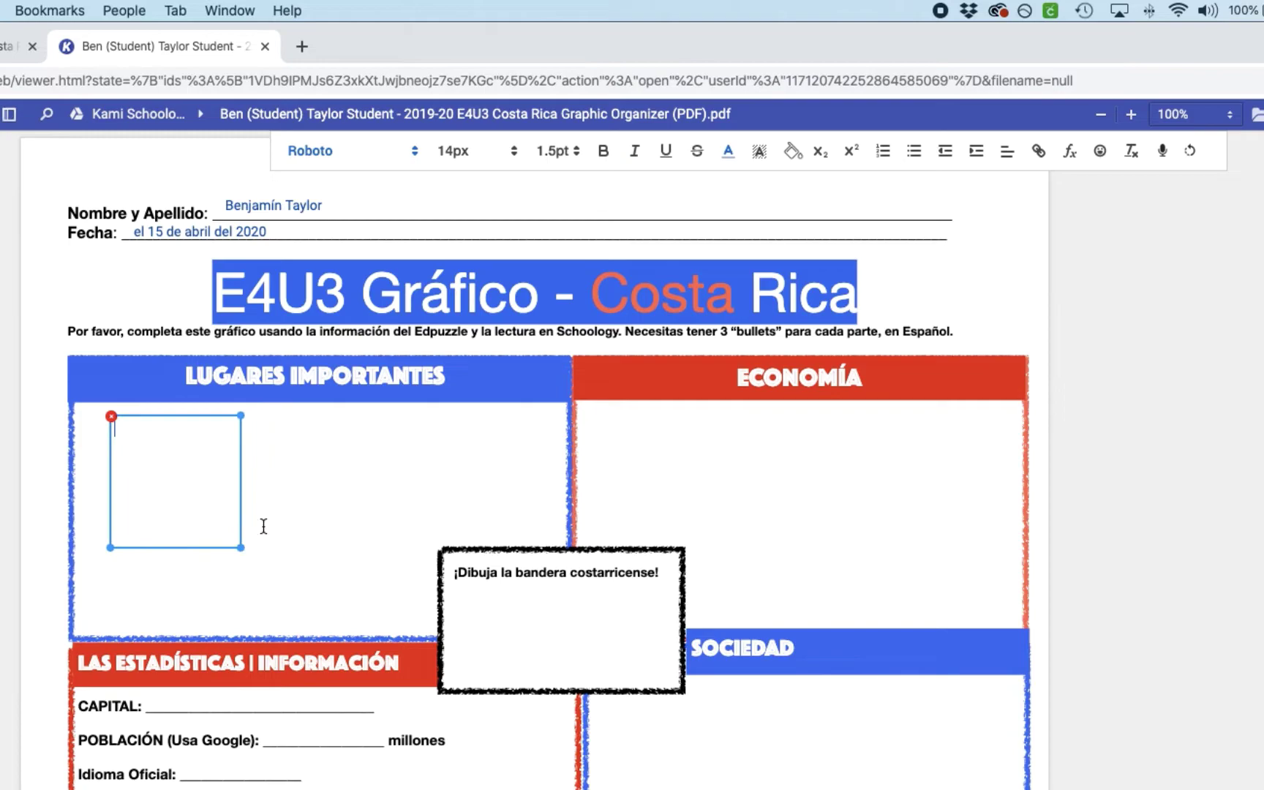
Step: Add a bullet 'San José es la capital de Costa Rica. Casi 340 mil personas viven aquí.' and widen it
{"action": "left_click", "coordinate": [915, 153]}
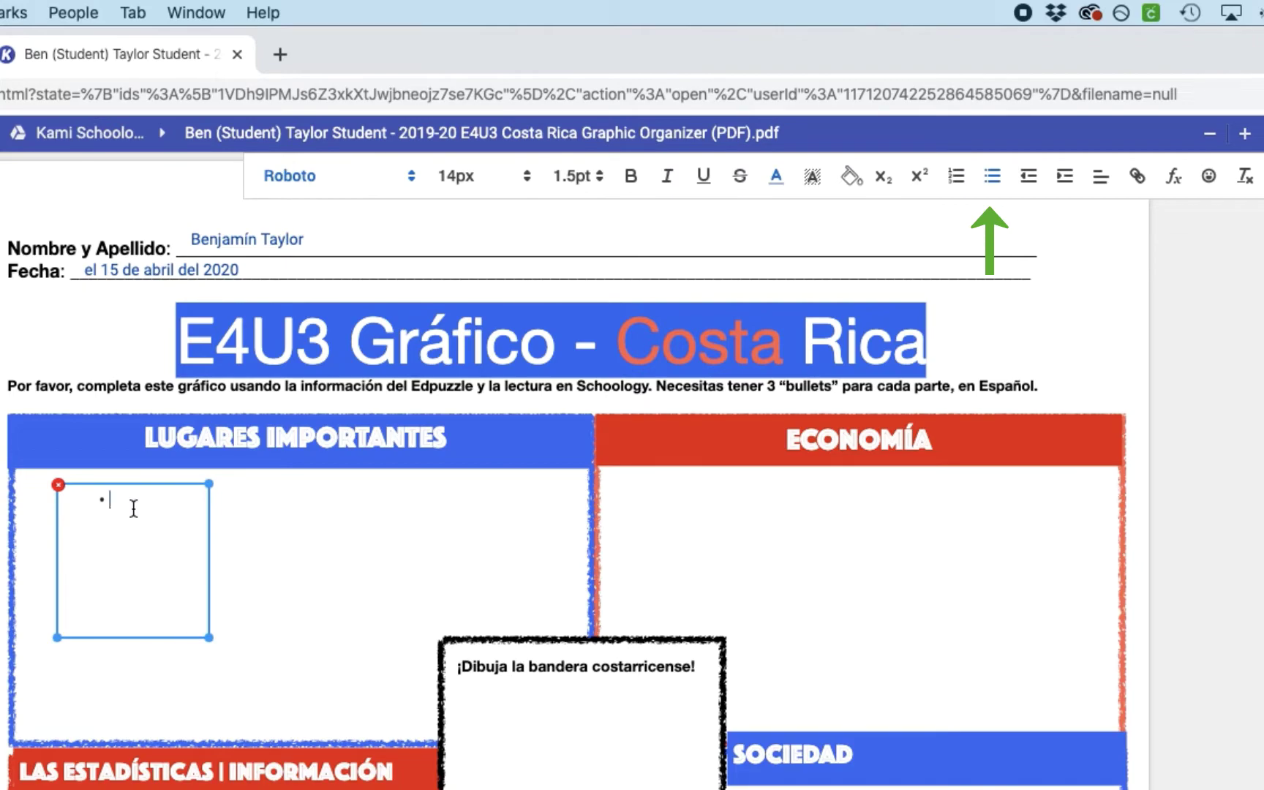
{"action": "type", "text": "San José"}
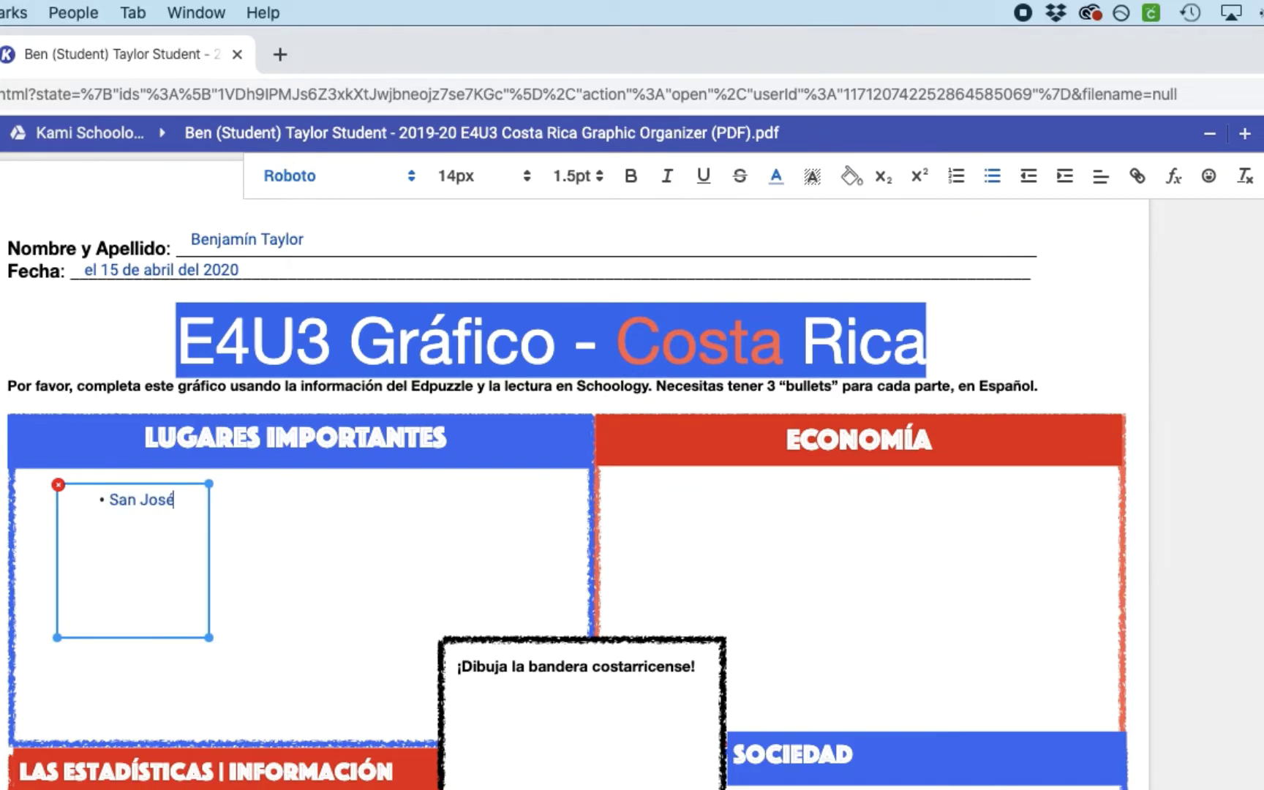
{"action": "type", "text": " es la capital "}
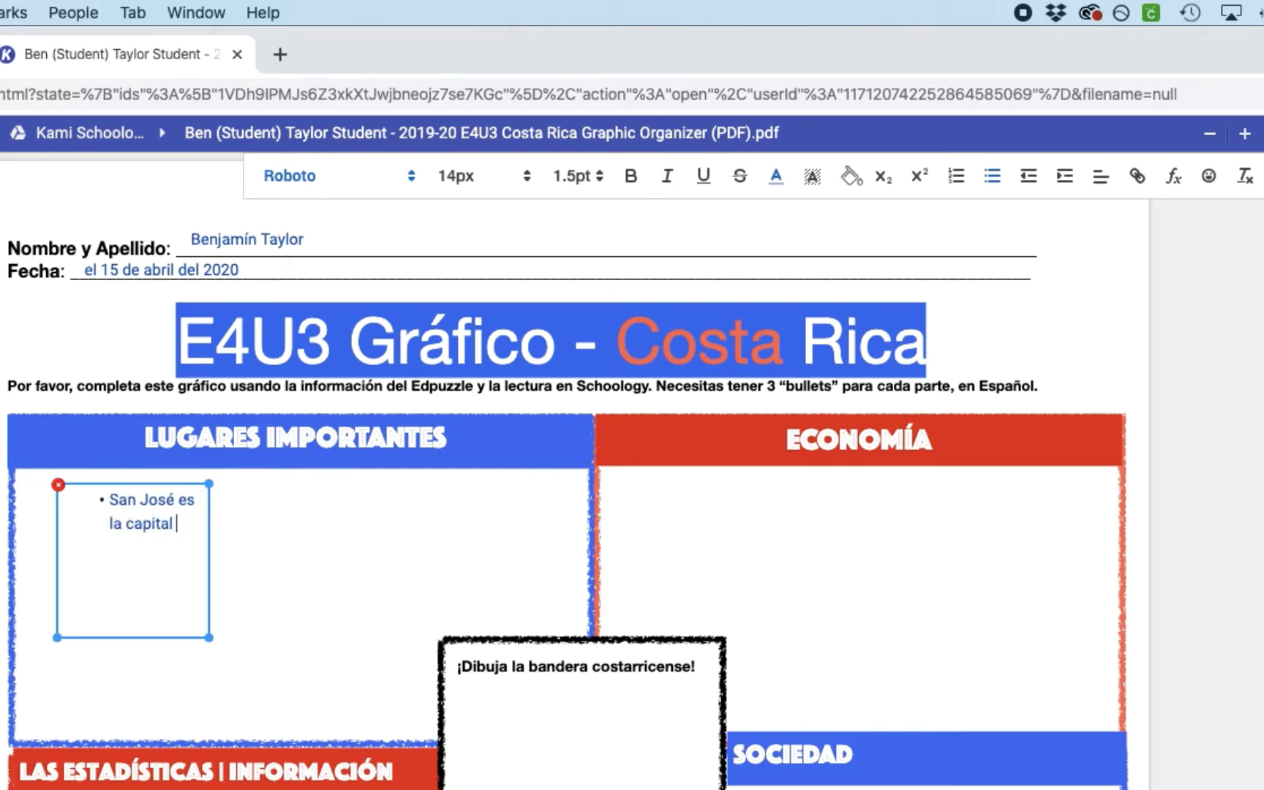
{"action": "type", "text": "de Costa Rica. Cas"}
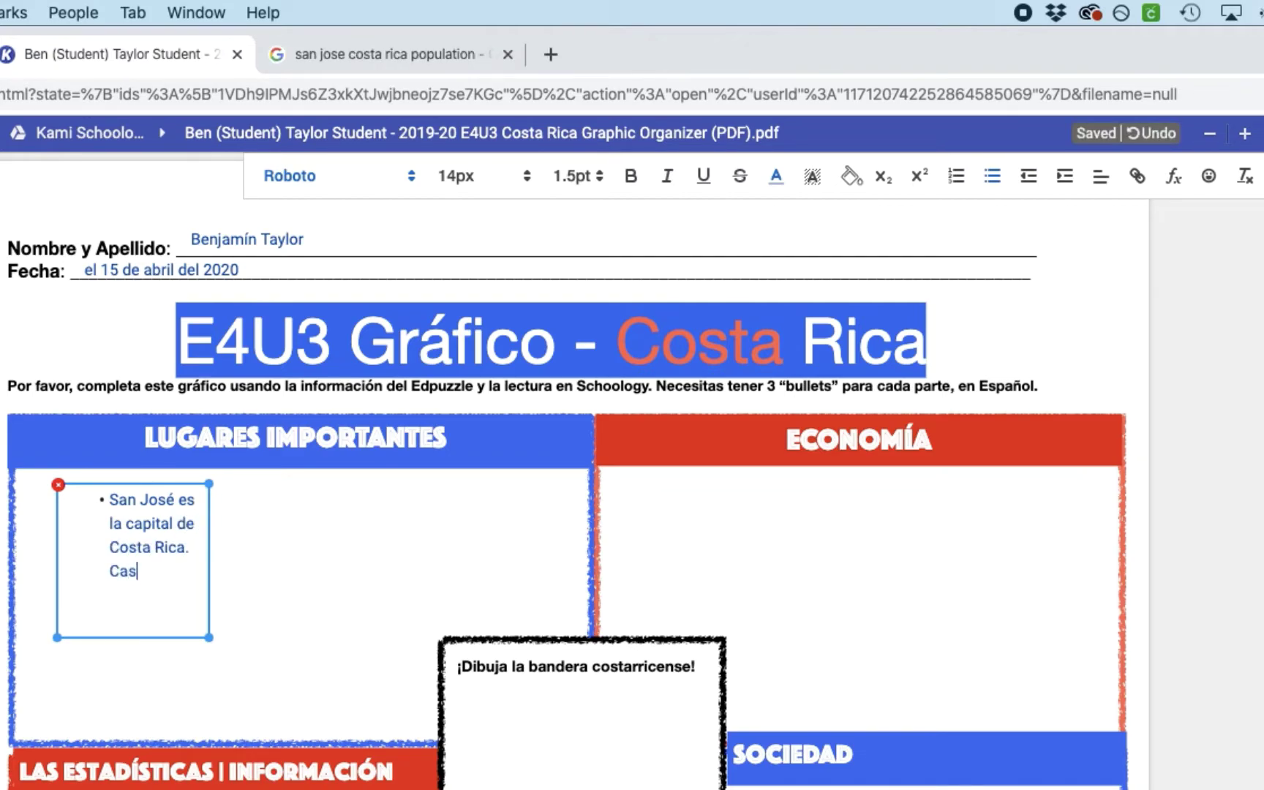
{"action": "type", "text": "i"}
{"action": "type", "text": " 3"}
{"action": "type", "text": "40"}
{"action": "type", "text": " mil personas"}
{"action": "type", "text": " viven a"}
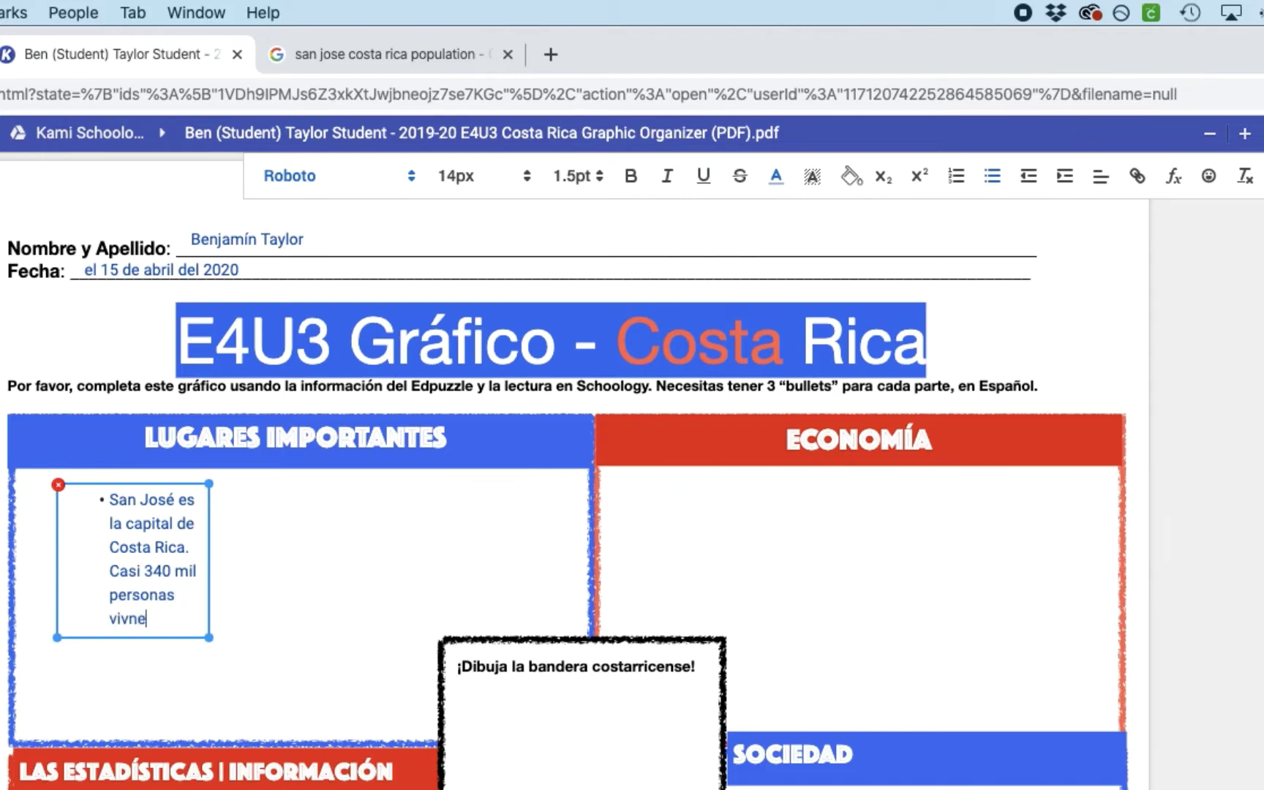
{"action": "type", "text": "quí."}
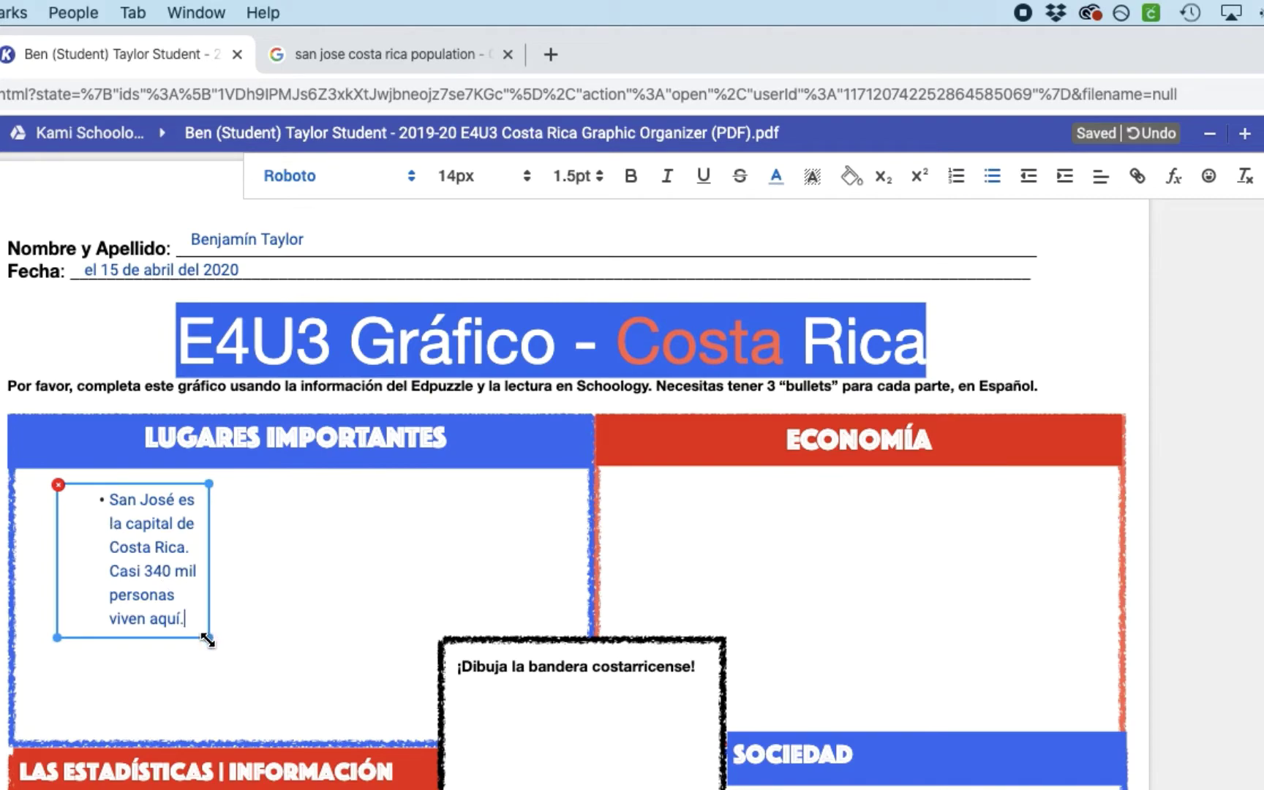
{"action": "left_click_drag", "start_coordinate": [207, 639], "coordinate": [572, 626]}
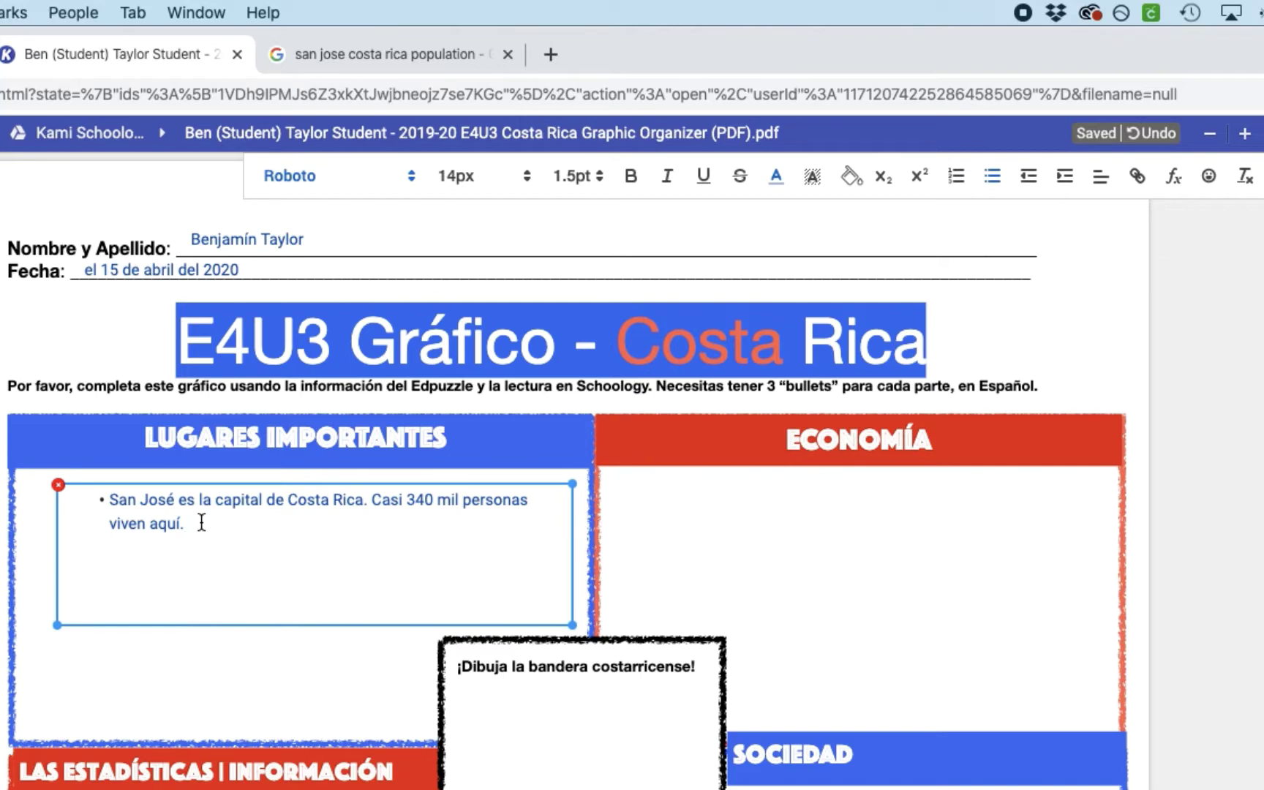
{"action": "key", "text": "Return"}
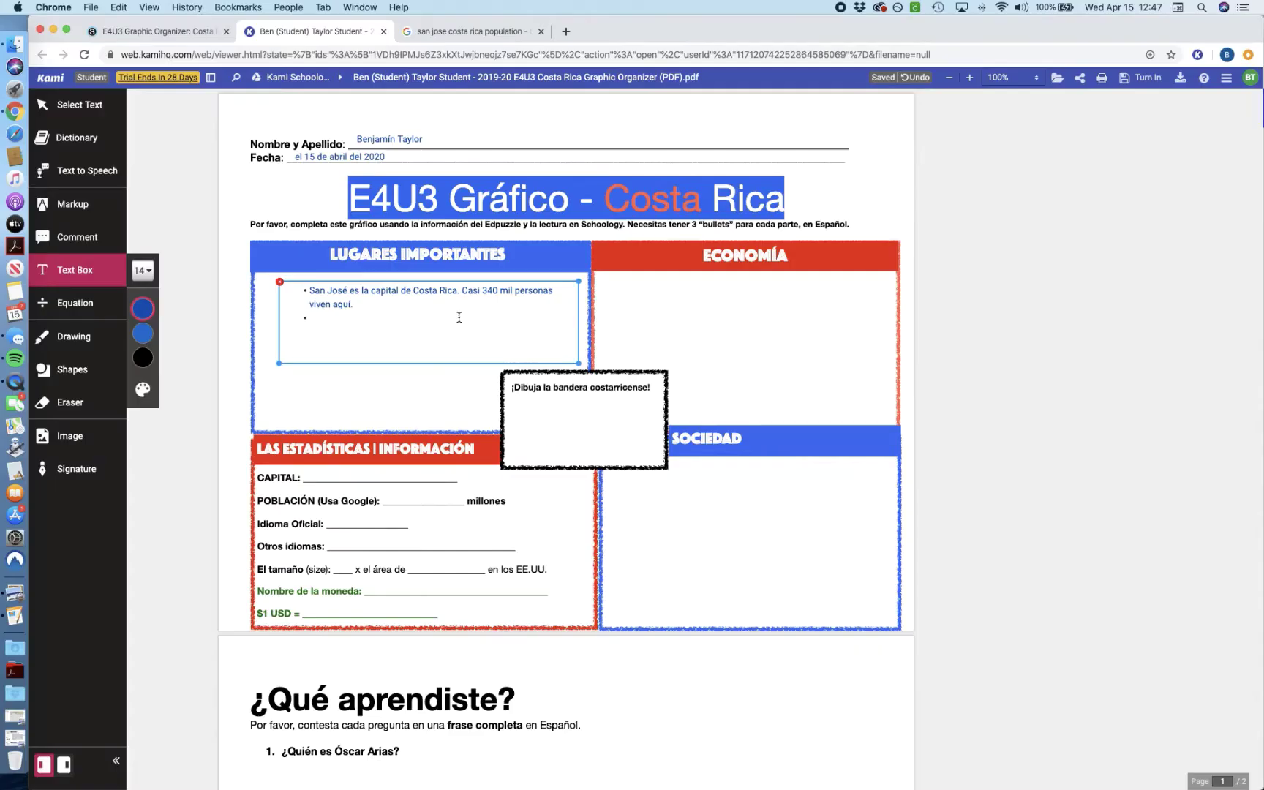
Step: Fill the CAPITAL line of the statistics section with 'San José' in blue
{"action": "key", "text": "Escape"}
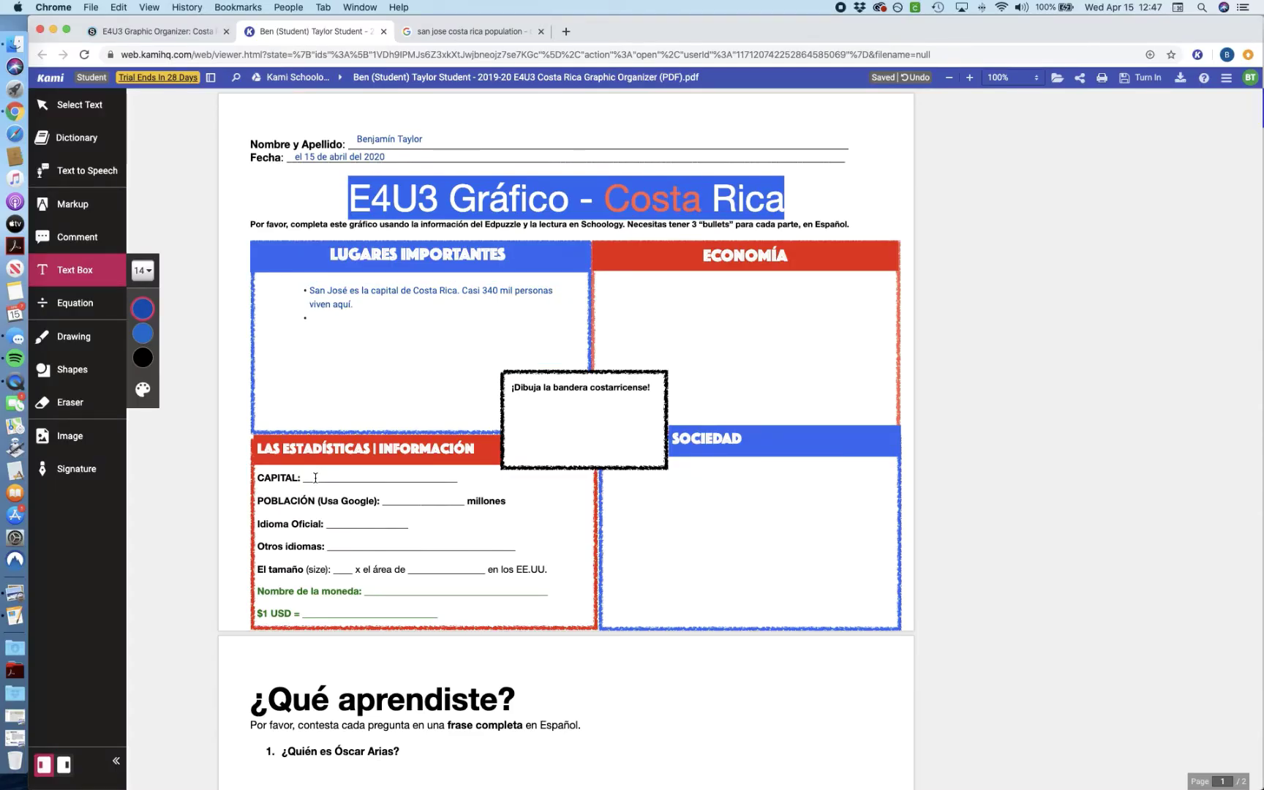
{"action": "left_click", "coordinate": [324, 476]}
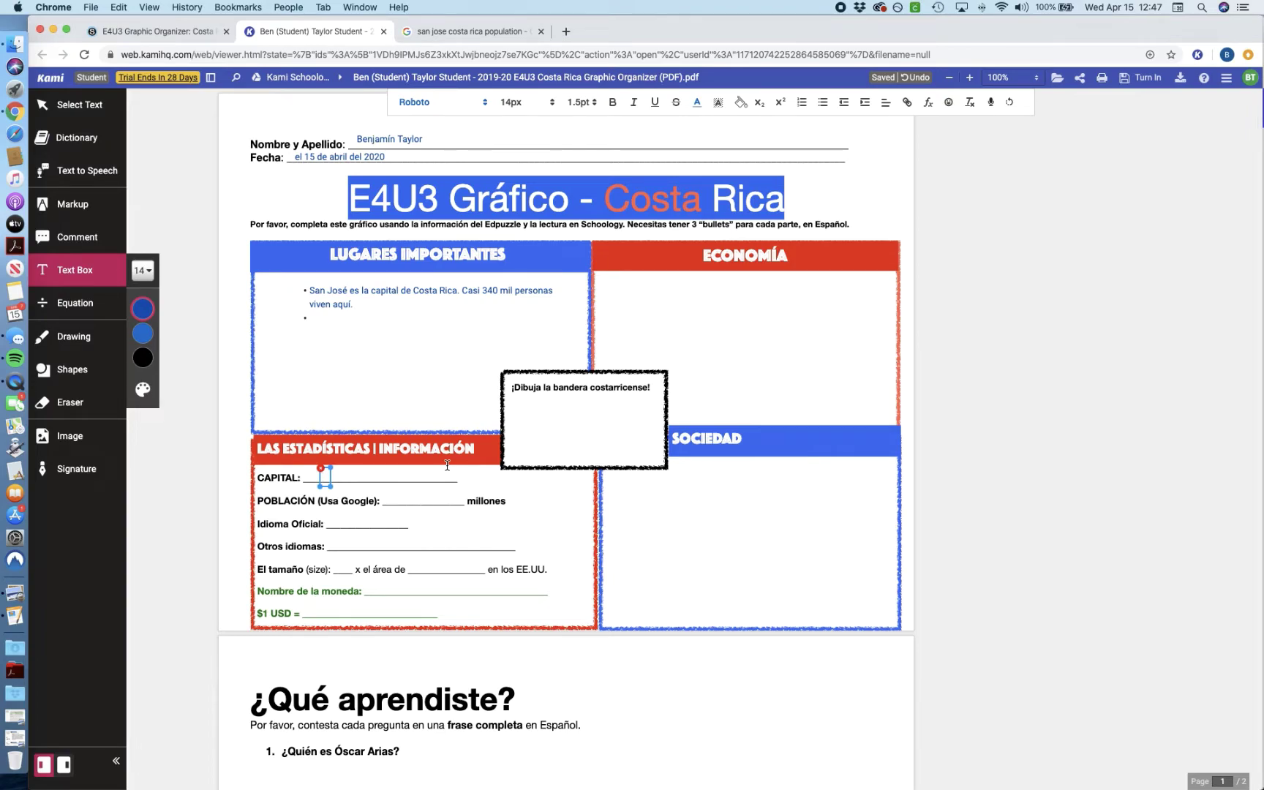
{"action": "type", "text": "San José"}
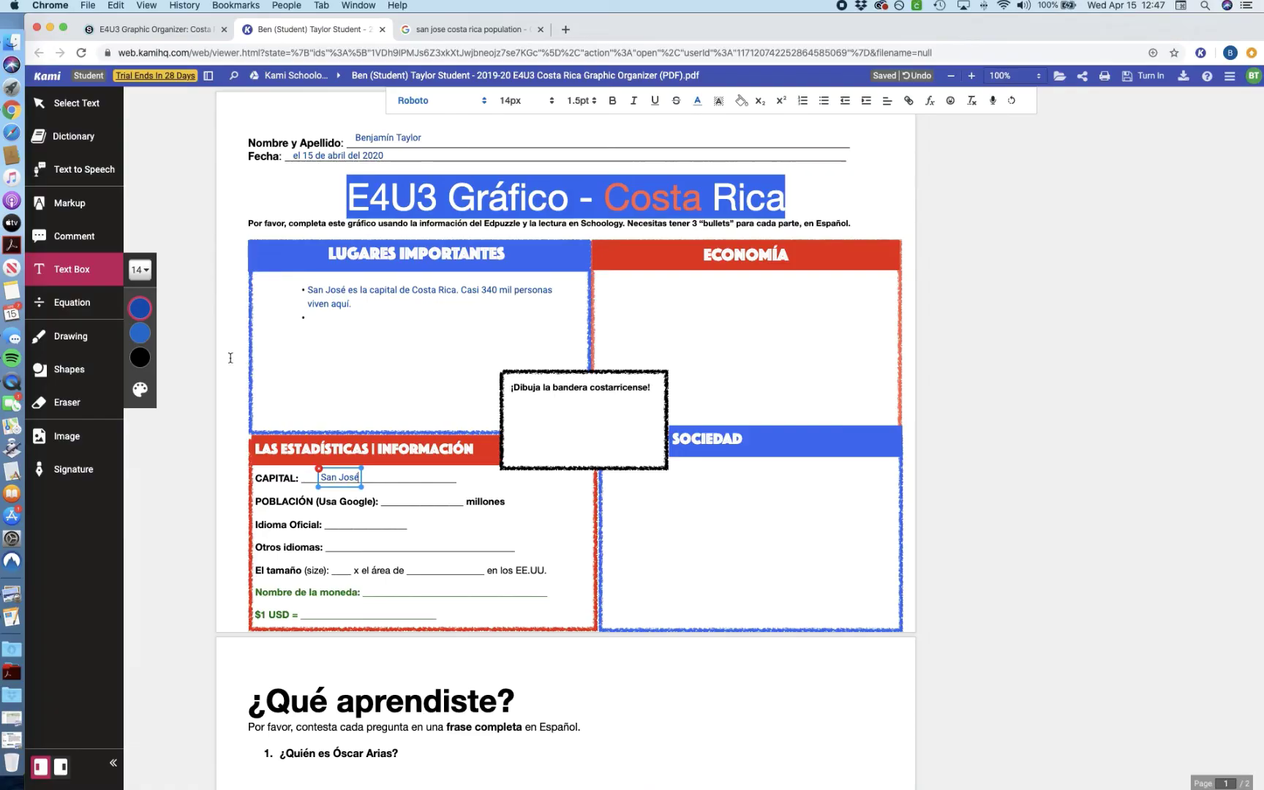
{"action": "left_click", "coordinate": [64, 342]}
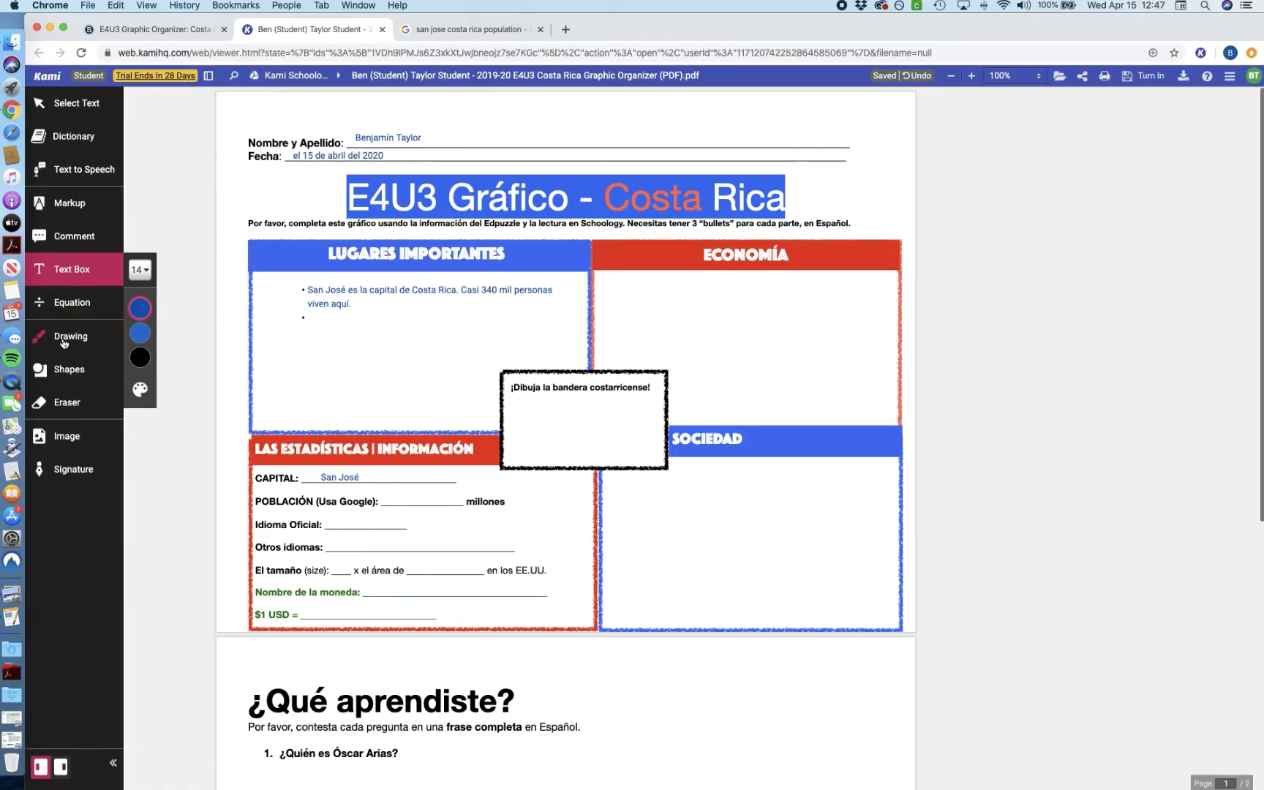
{"action": "mouse_move", "coordinate": [143, 430]}
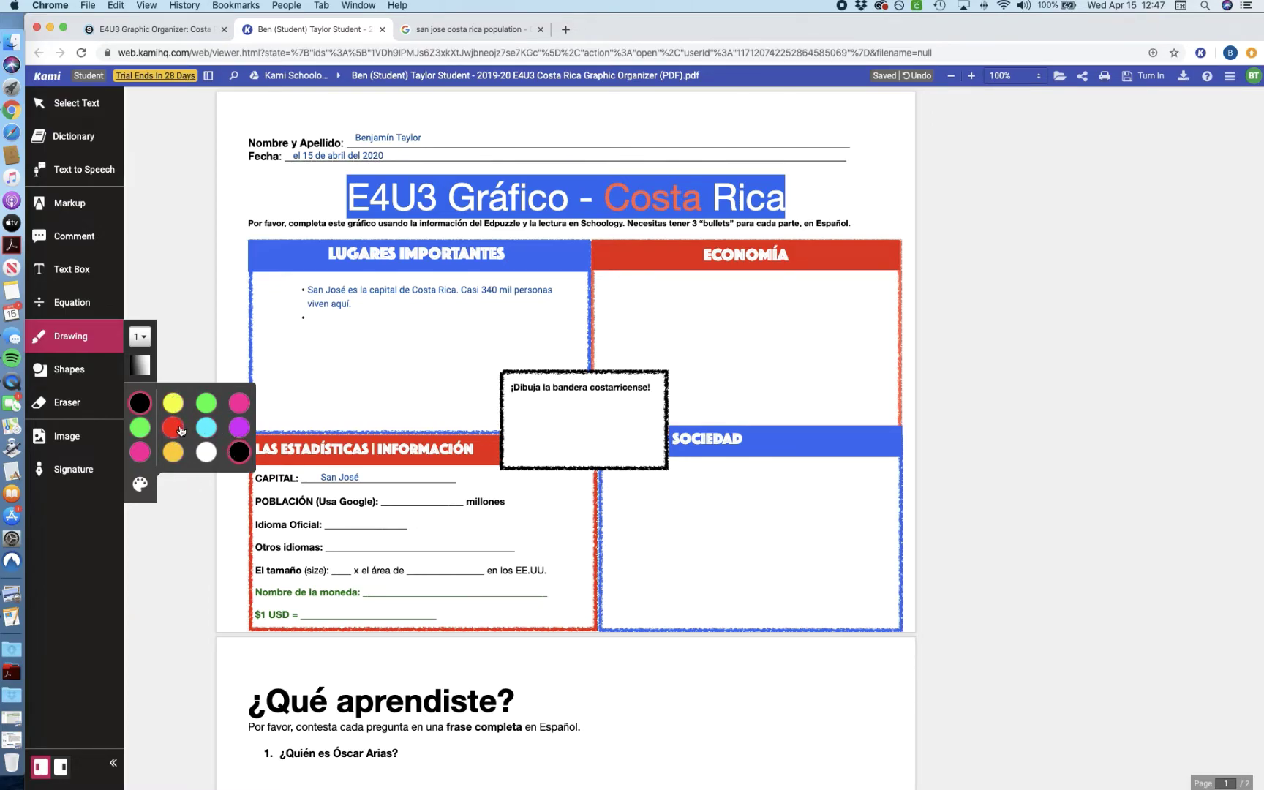
Step: Insert a waving Costa Rican flag image from a Google Image Search for 'Costa Rican fl'
{"action": "left_click", "coordinate": [66, 437]}
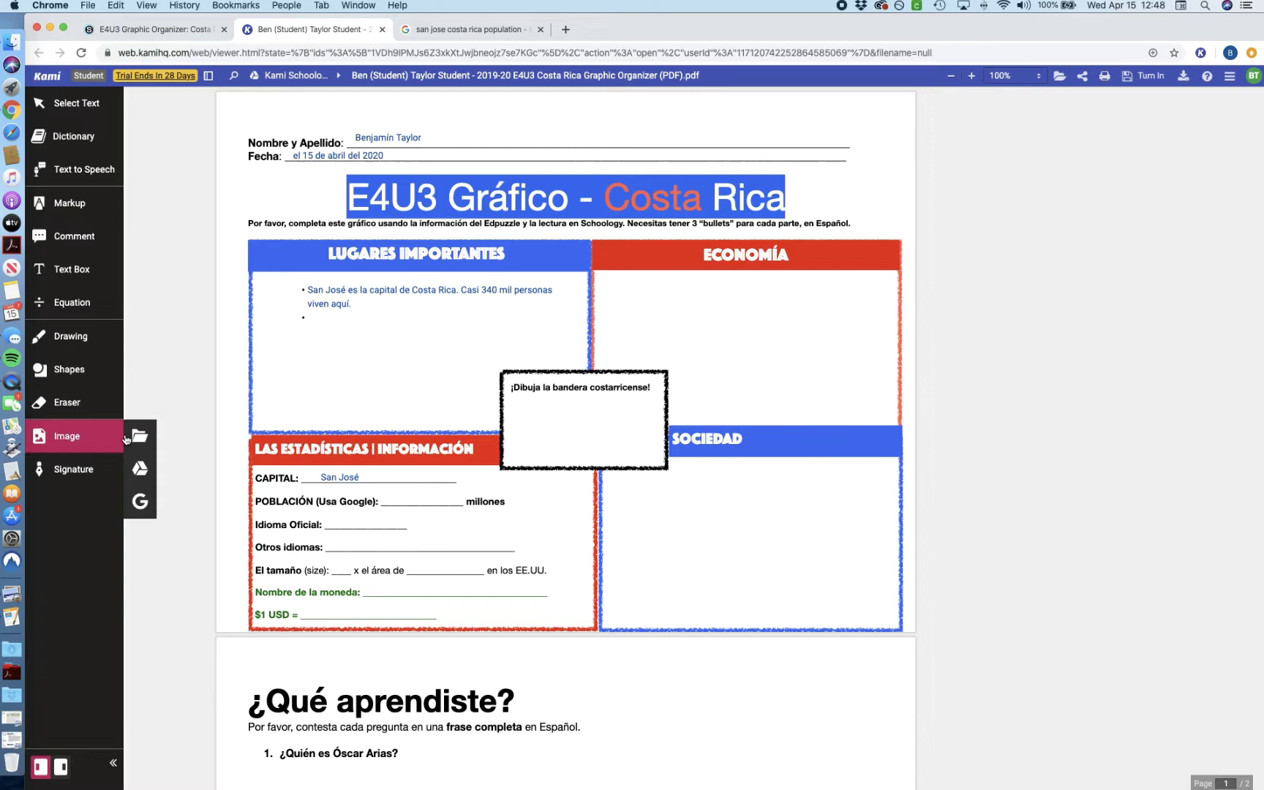
{"action": "left_click", "coordinate": [141, 501]}
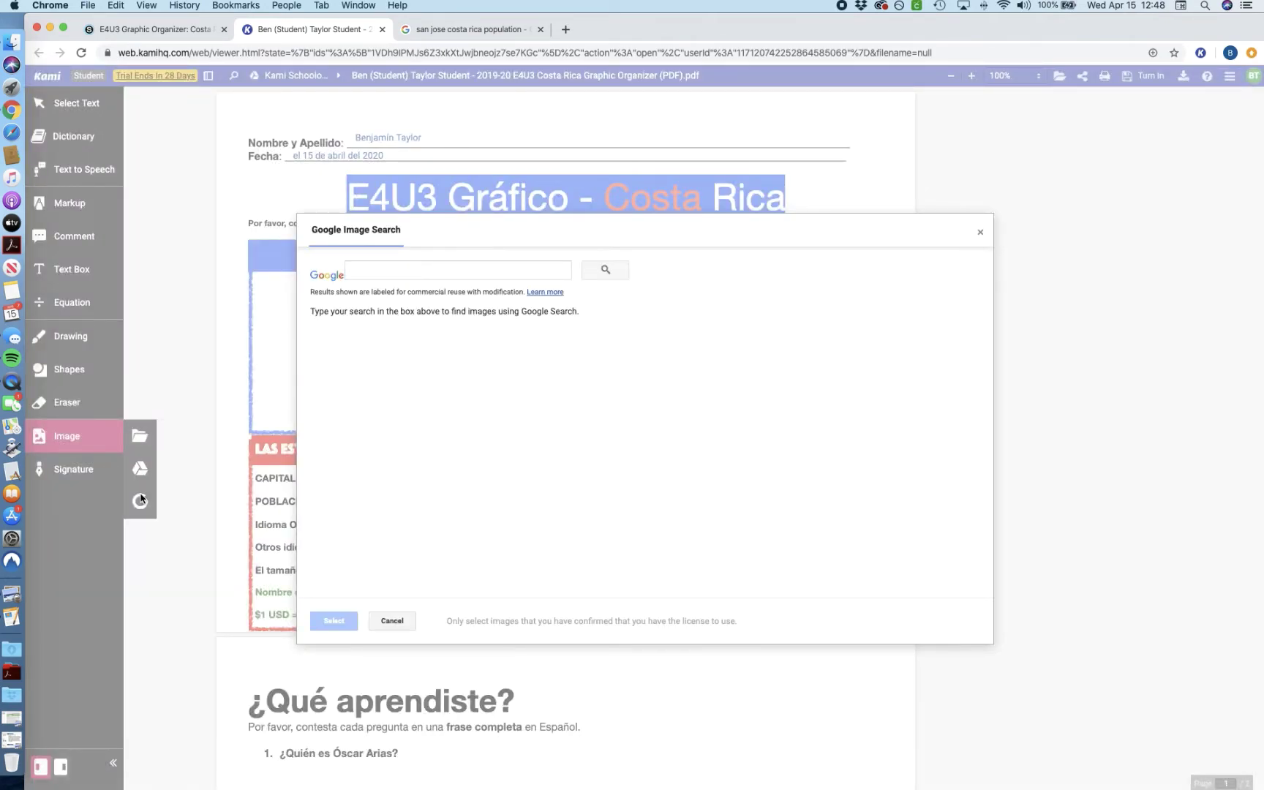
{"action": "left_click", "coordinate": [402, 270]}
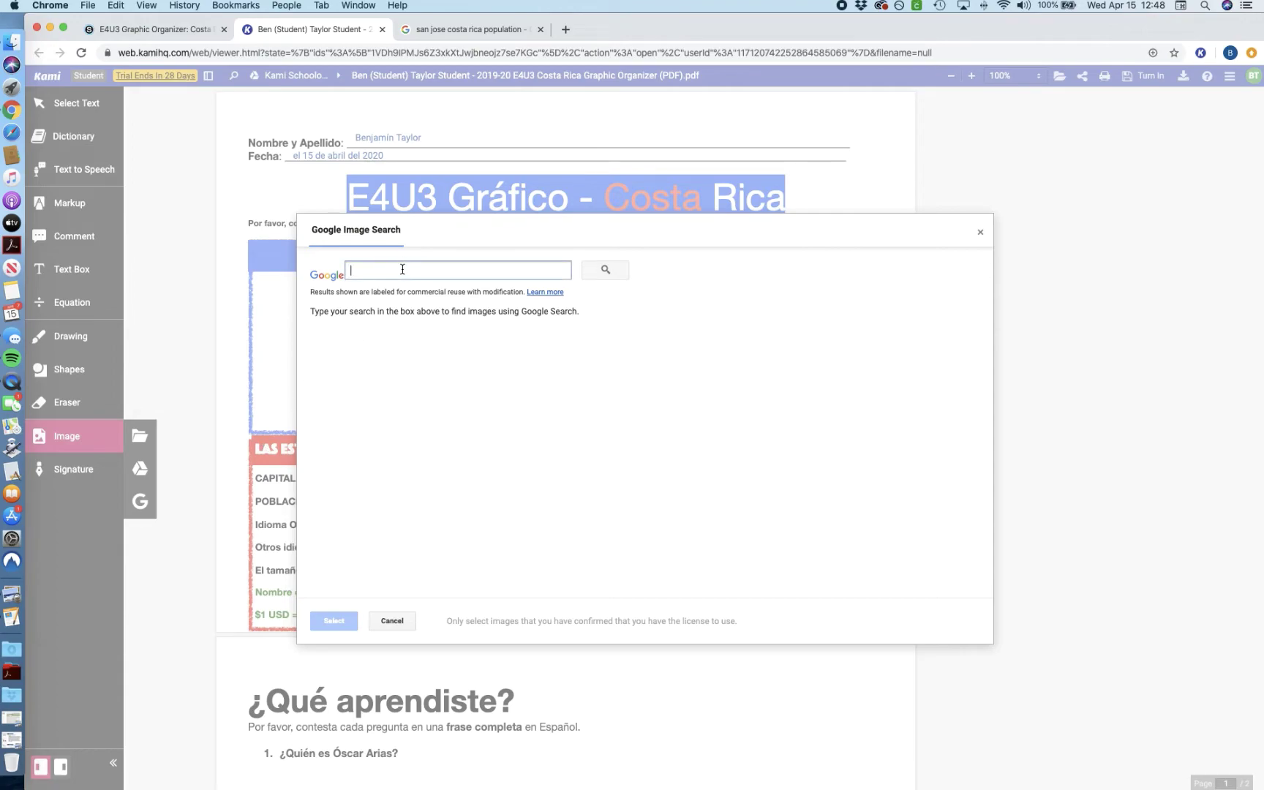
{"action": "type", "text": "Costa"}
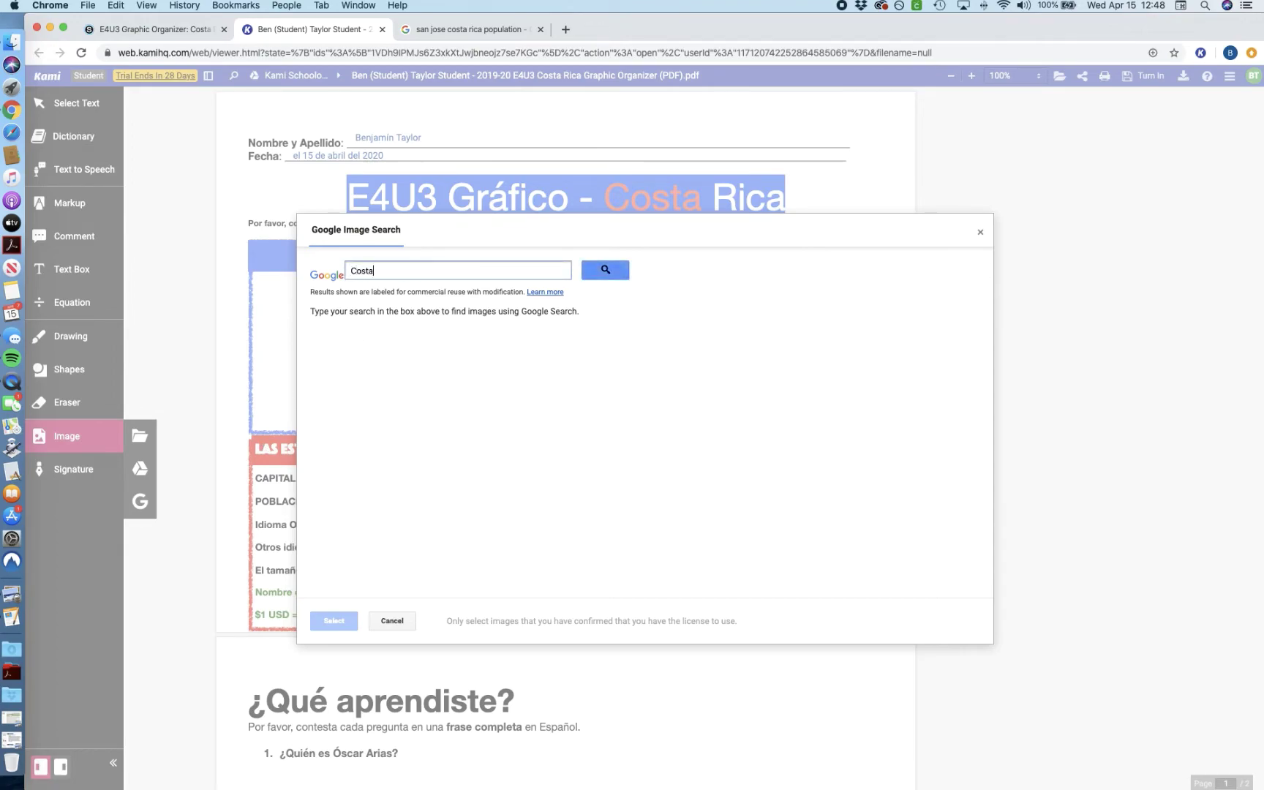
{"action": "type", "text": " Rican flag"}
{"action": "left_click", "coordinate": [606, 271]}
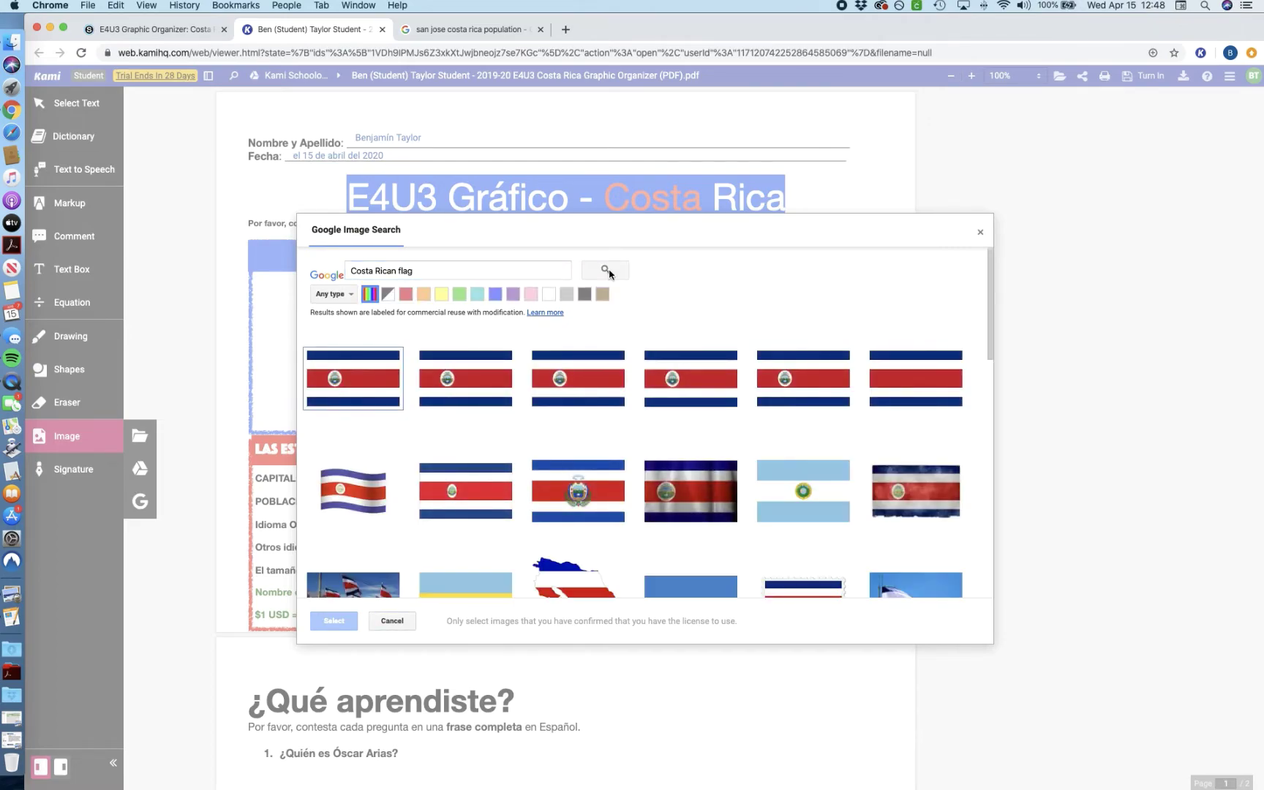
{"action": "mouse_move", "coordinate": [368, 503]}
{"action": "left_click", "coordinate": [368, 503]}
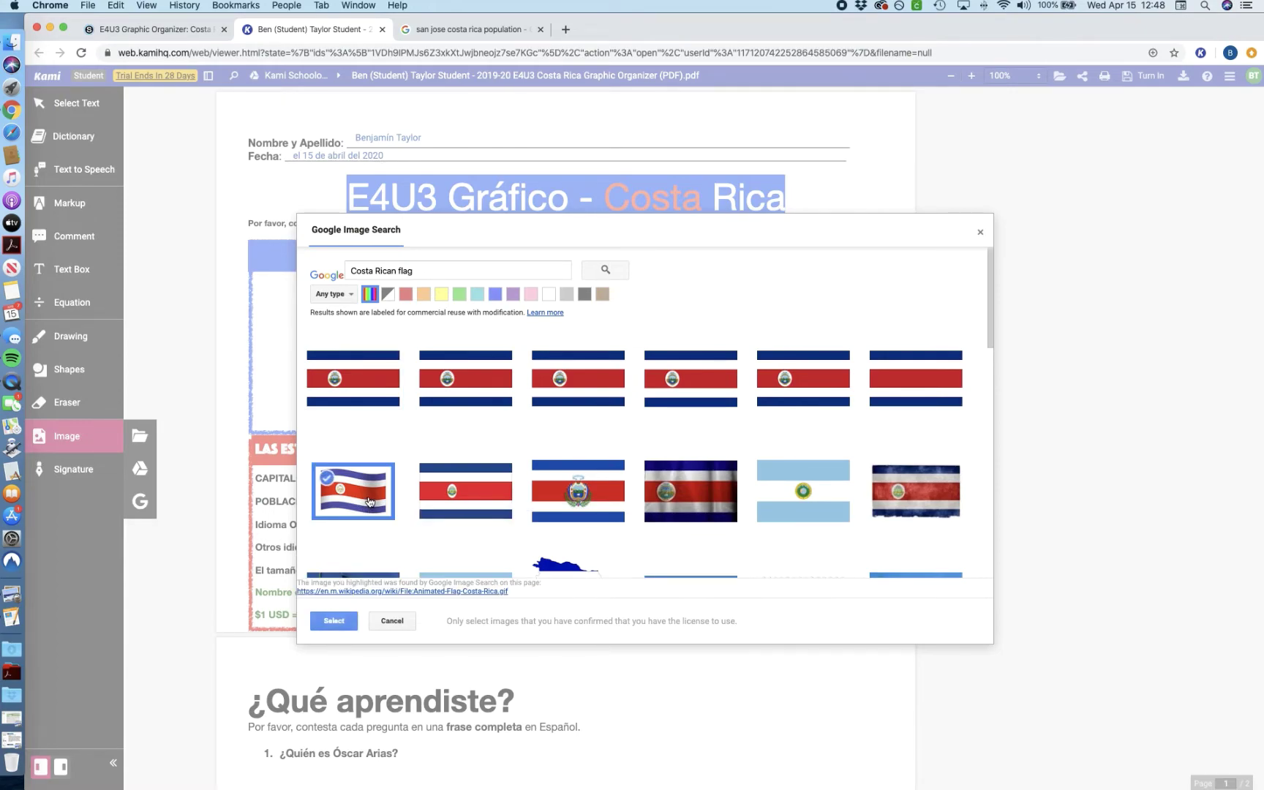
{"action": "left_click", "coordinate": [331, 623]}
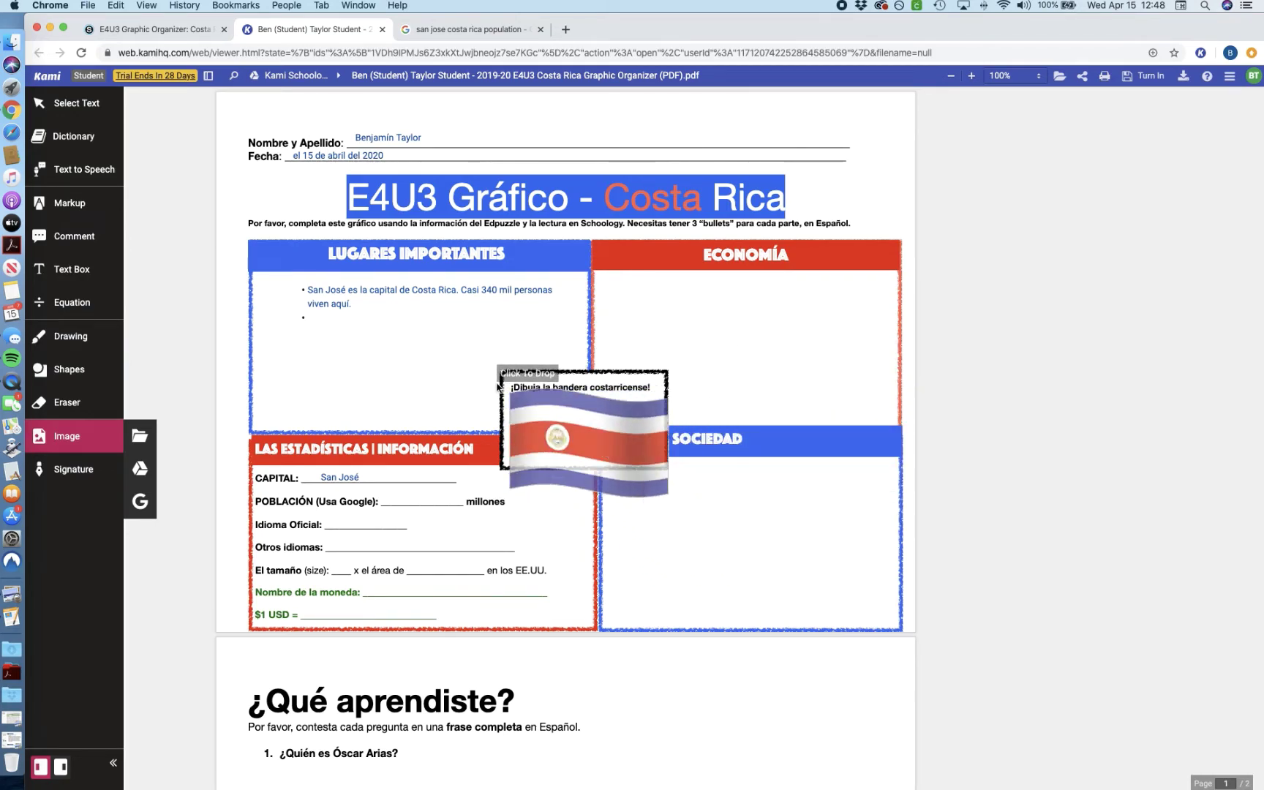
Step: Place the waving Costa Rican flag in the ¡Dibuja la bandera costarricense! box, shrunk and centred
{"action": "left_click", "coordinate": [498, 386]}
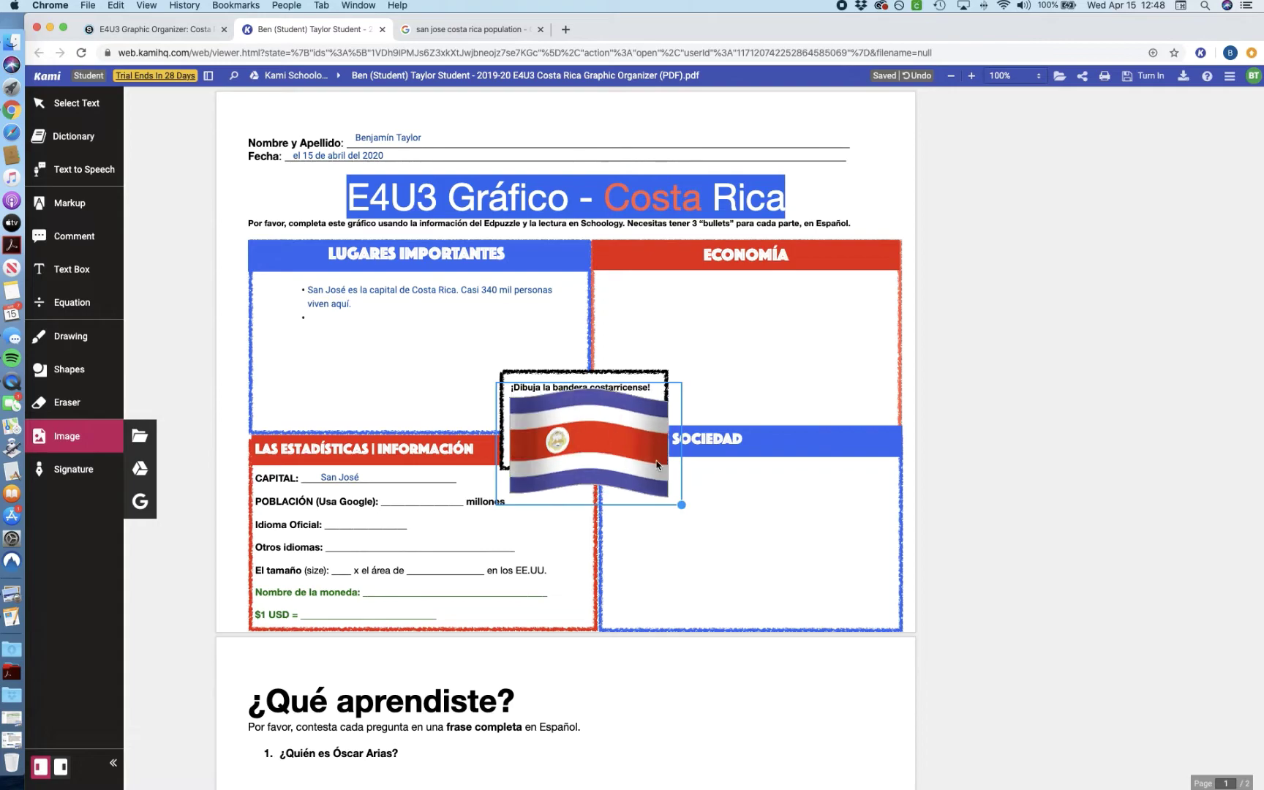
{"action": "left_click", "coordinate": [680, 505]}
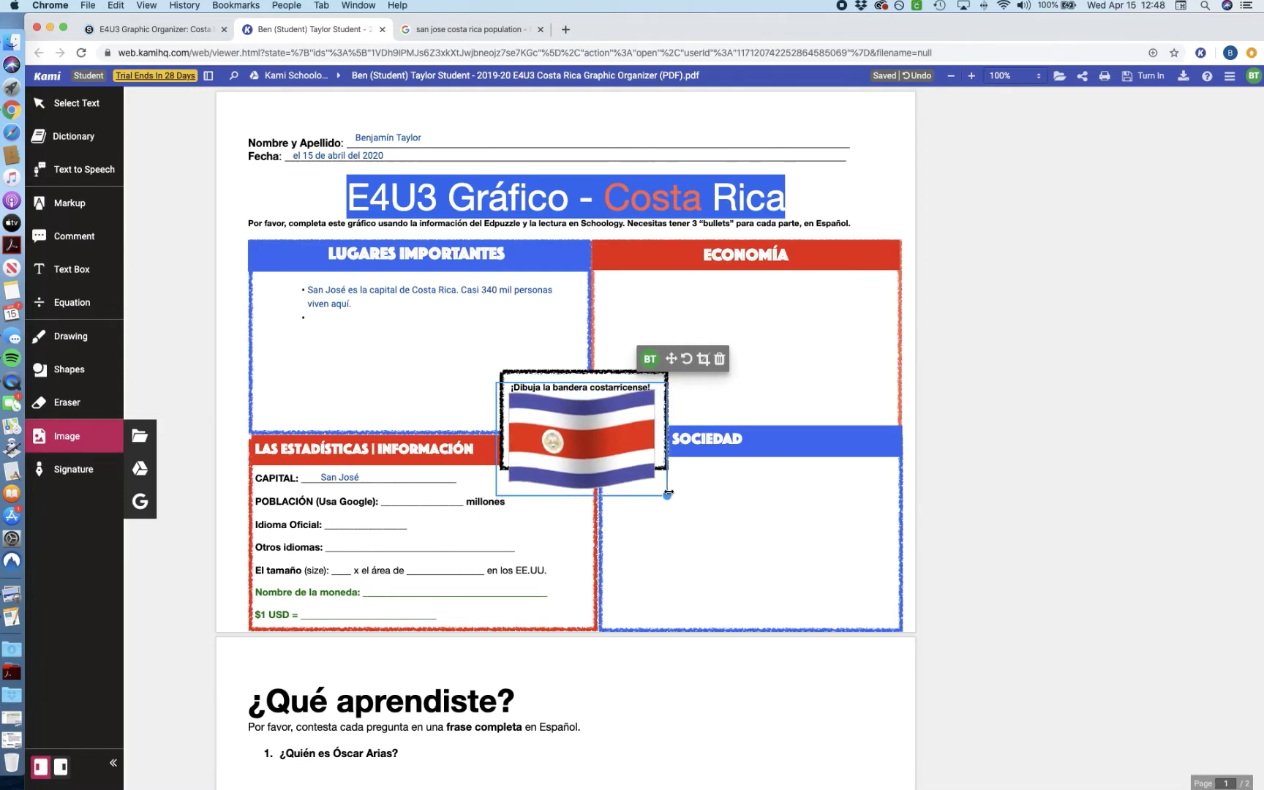
{"action": "left_click", "coordinate": [629, 443]}
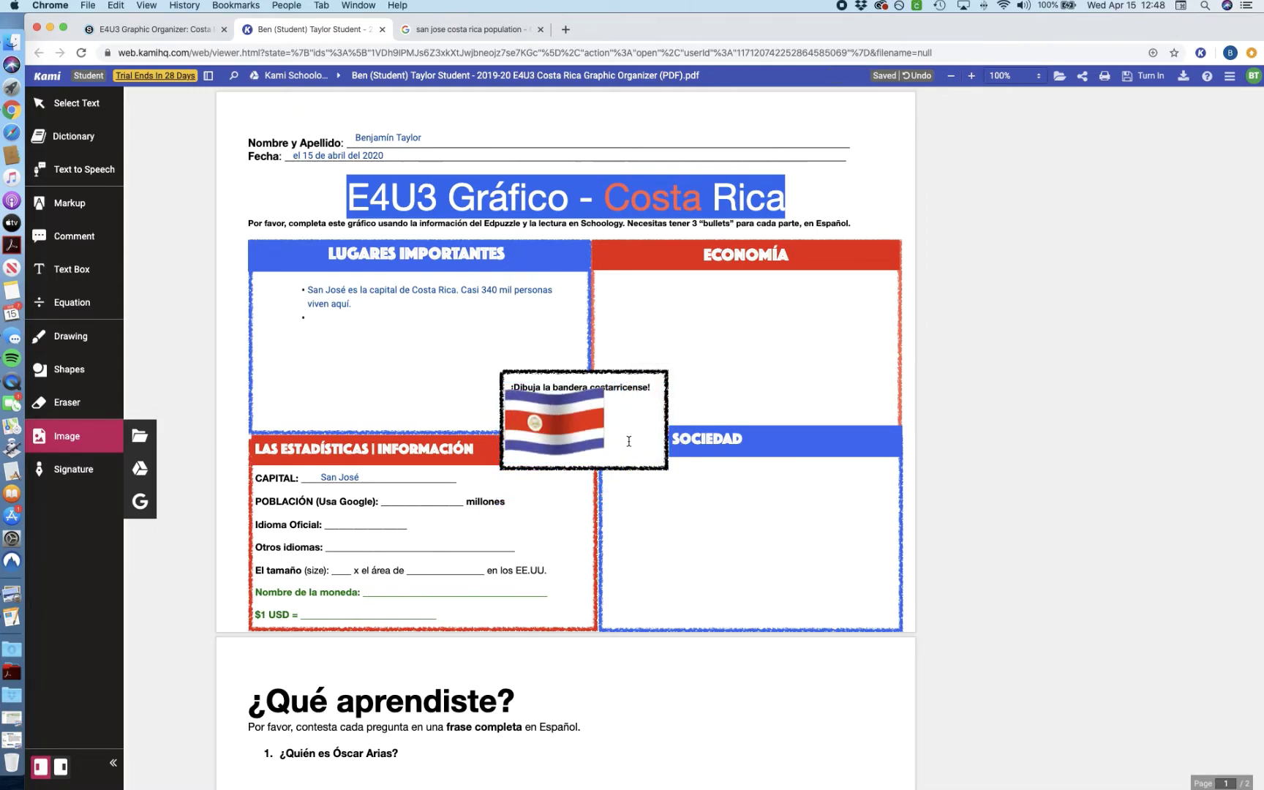
{"action": "left_click", "coordinate": [543, 418]}
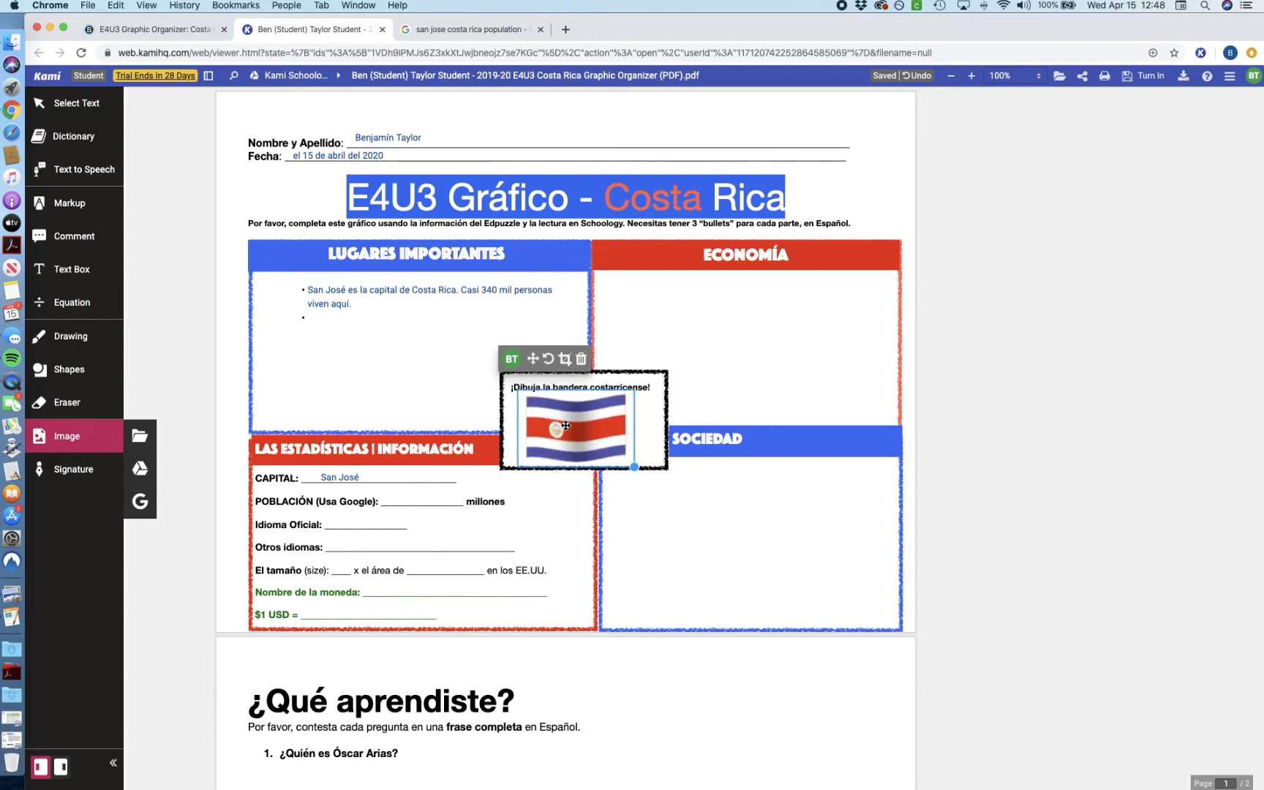
{"action": "left_click", "coordinate": [445, 386]}
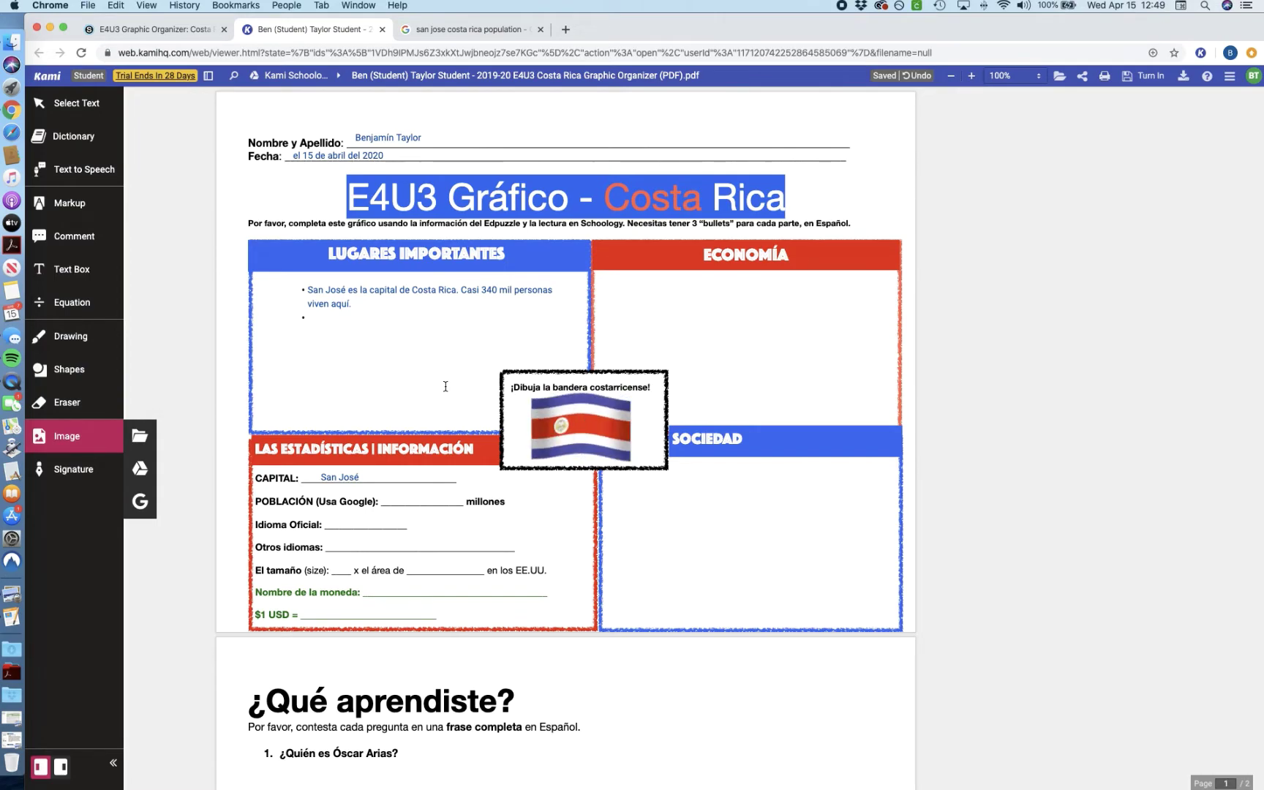
Step: On page 2, add a text box under question 1 reading 'óscar Arias es .....'
{"action": "scroll", "coordinate": [445, 386], "scroll_direction": "down", "scroll_amount": 6}
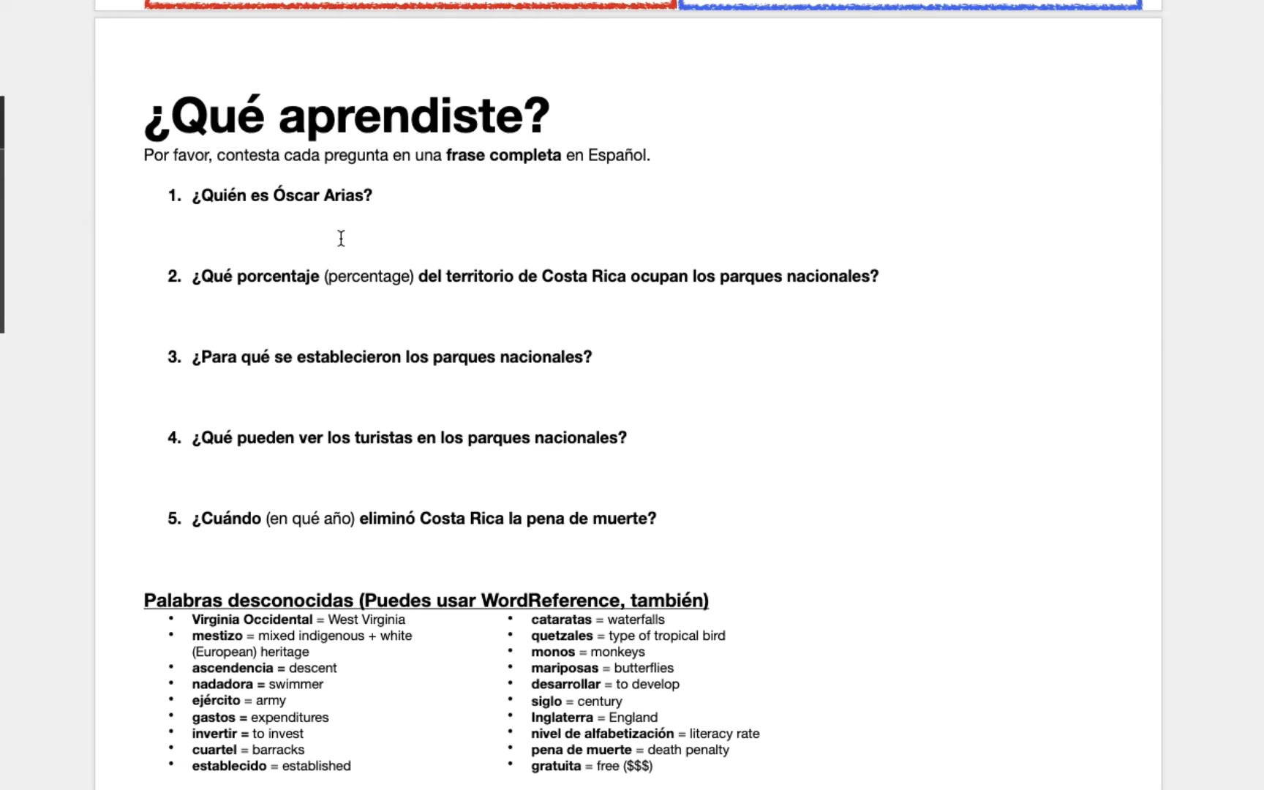
{"action": "left_click", "coordinate": [236, 228]}
{"action": "type", "text": "óscar Arias es "}
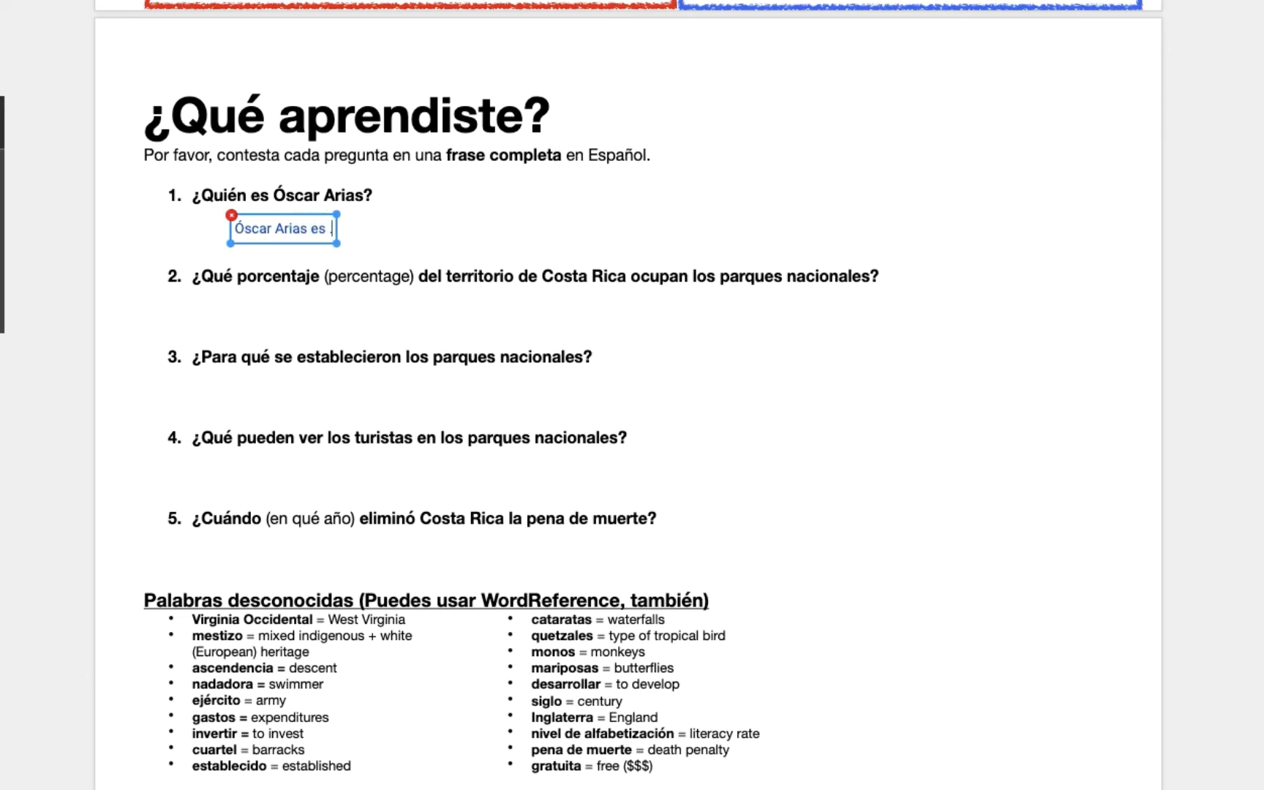
{"action": "type", "text": "....."}
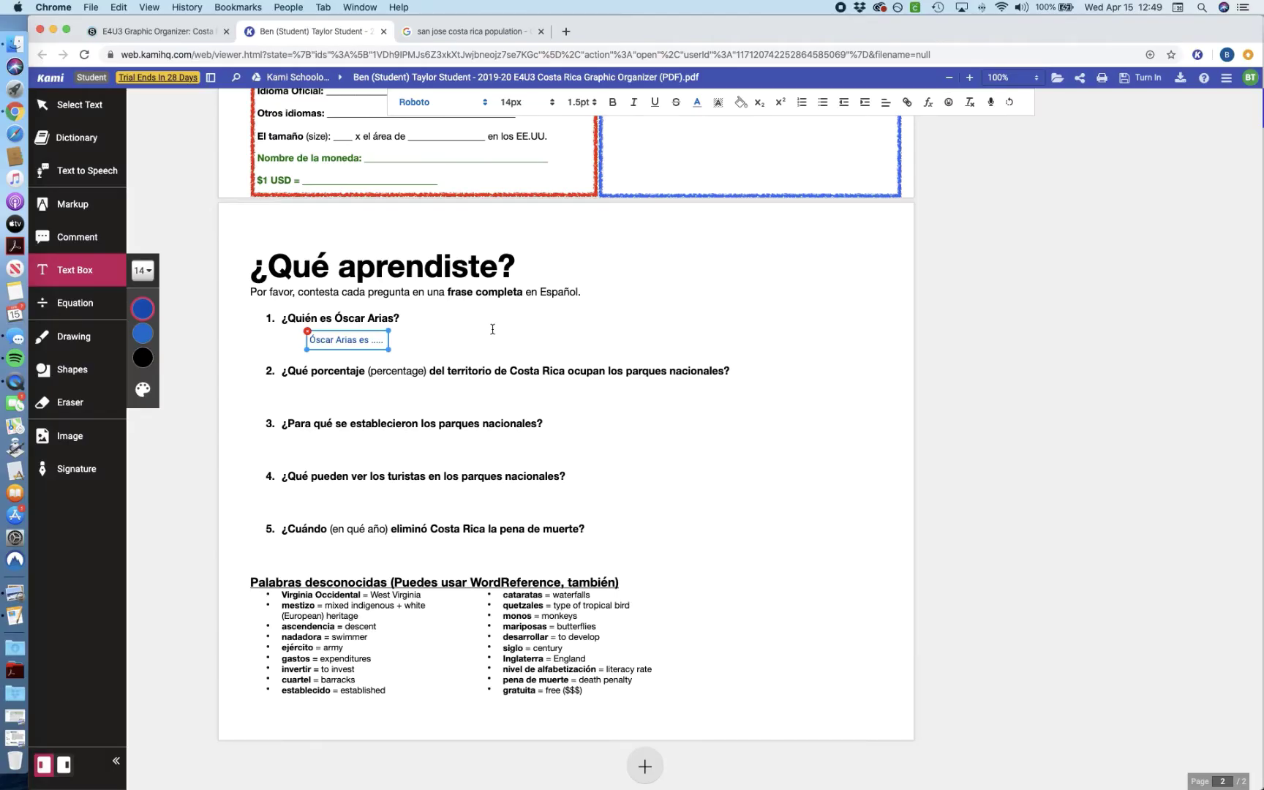
{"action": "left_click", "coordinate": [521, 212]}
{"action": "left_click", "coordinate": [286, 227]}
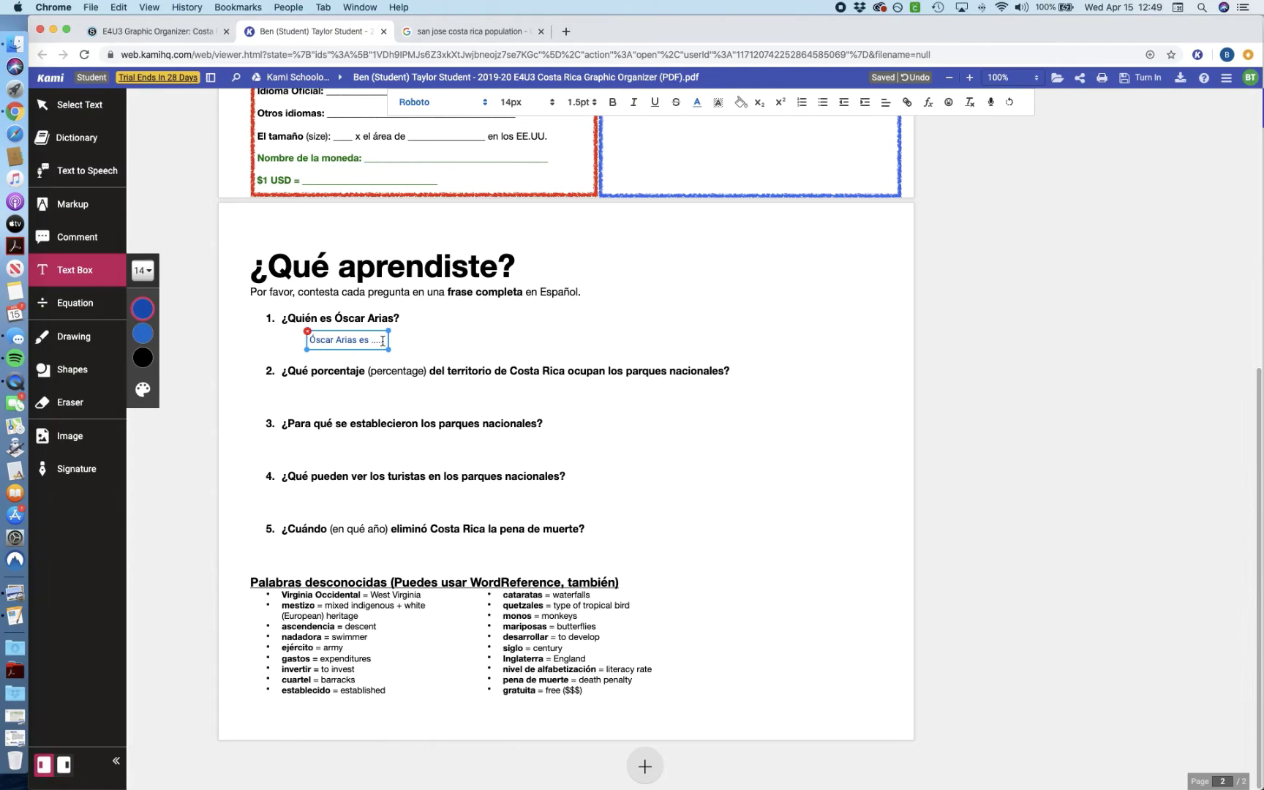
Step: Set the answer text to 24px
{"action": "triple_click", "coordinate": [357, 341]}
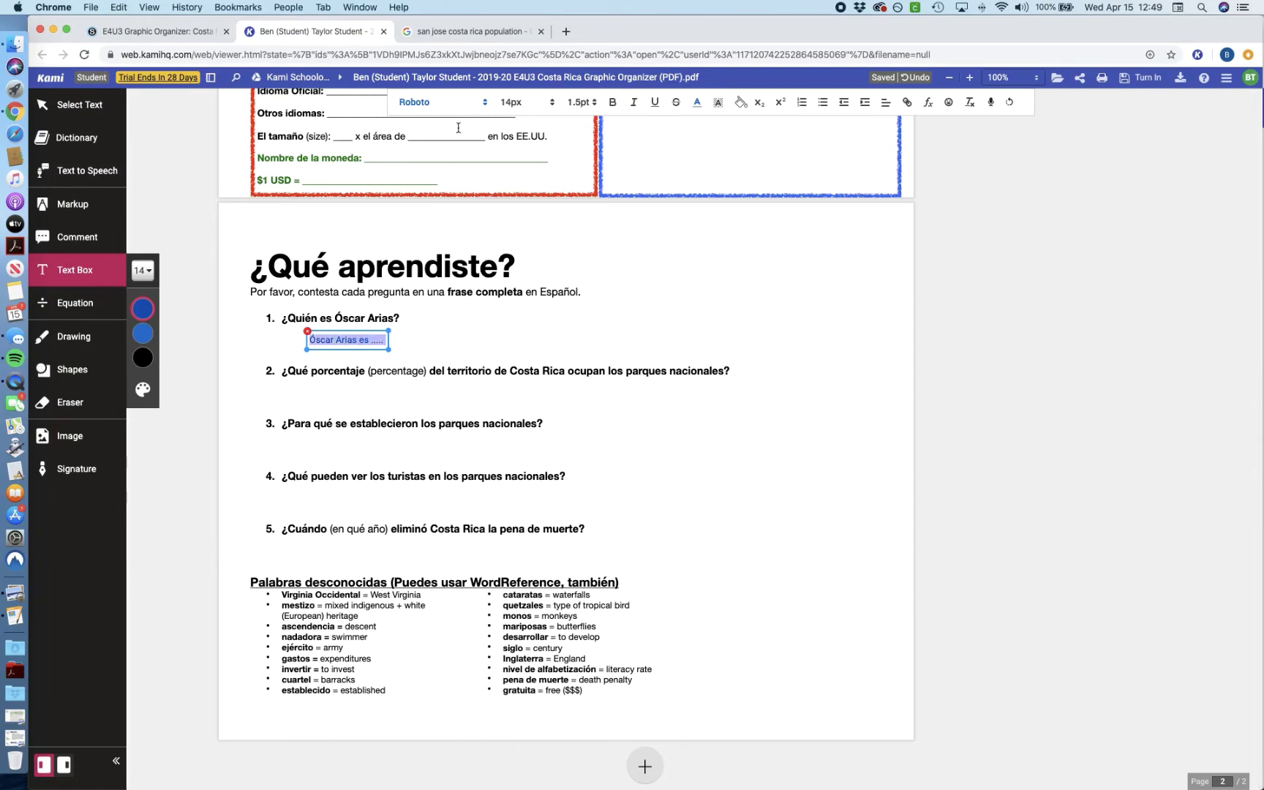
{"action": "left_click", "coordinate": [545, 102]}
{"action": "left_click", "coordinate": [512, 265]}
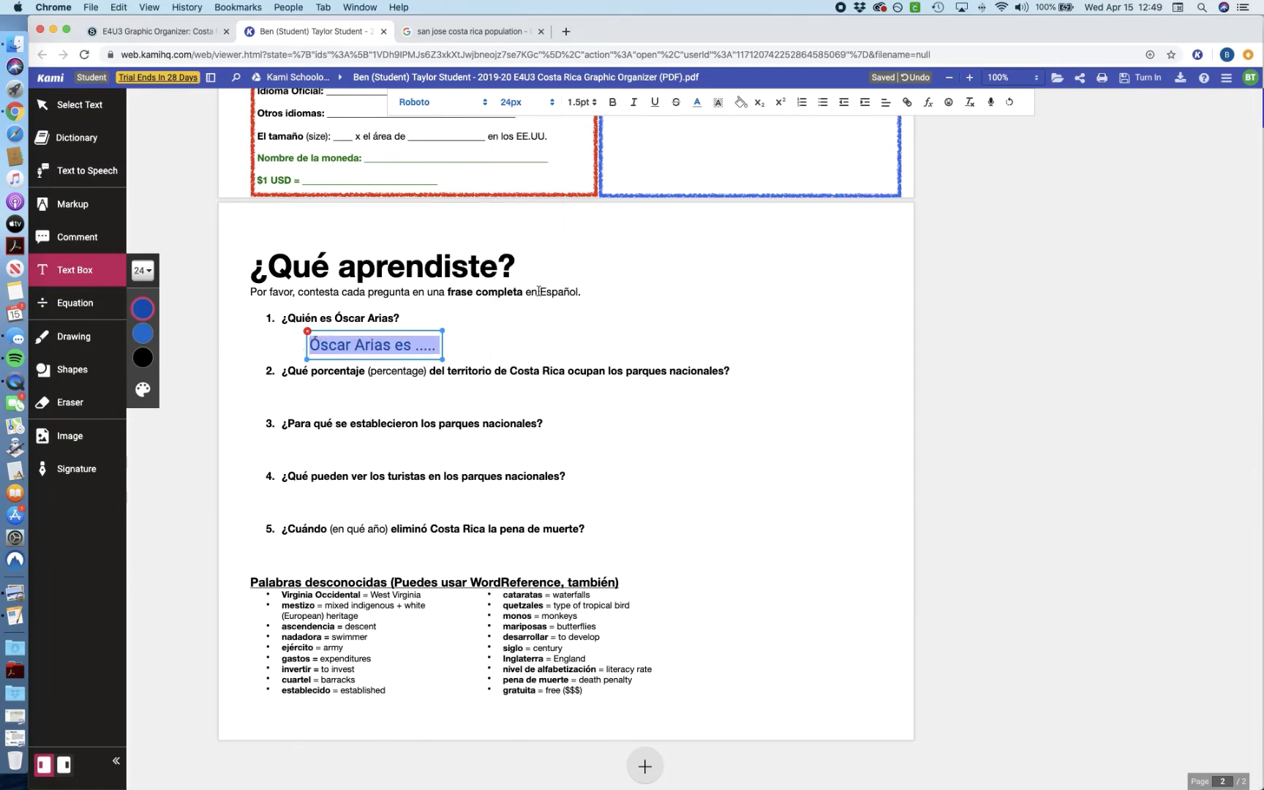
{"action": "left_click", "coordinate": [390, 344]}
{"action": "double_click", "coordinate": [390, 345]}
{"action": "left_click", "coordinate": [360, 338]}
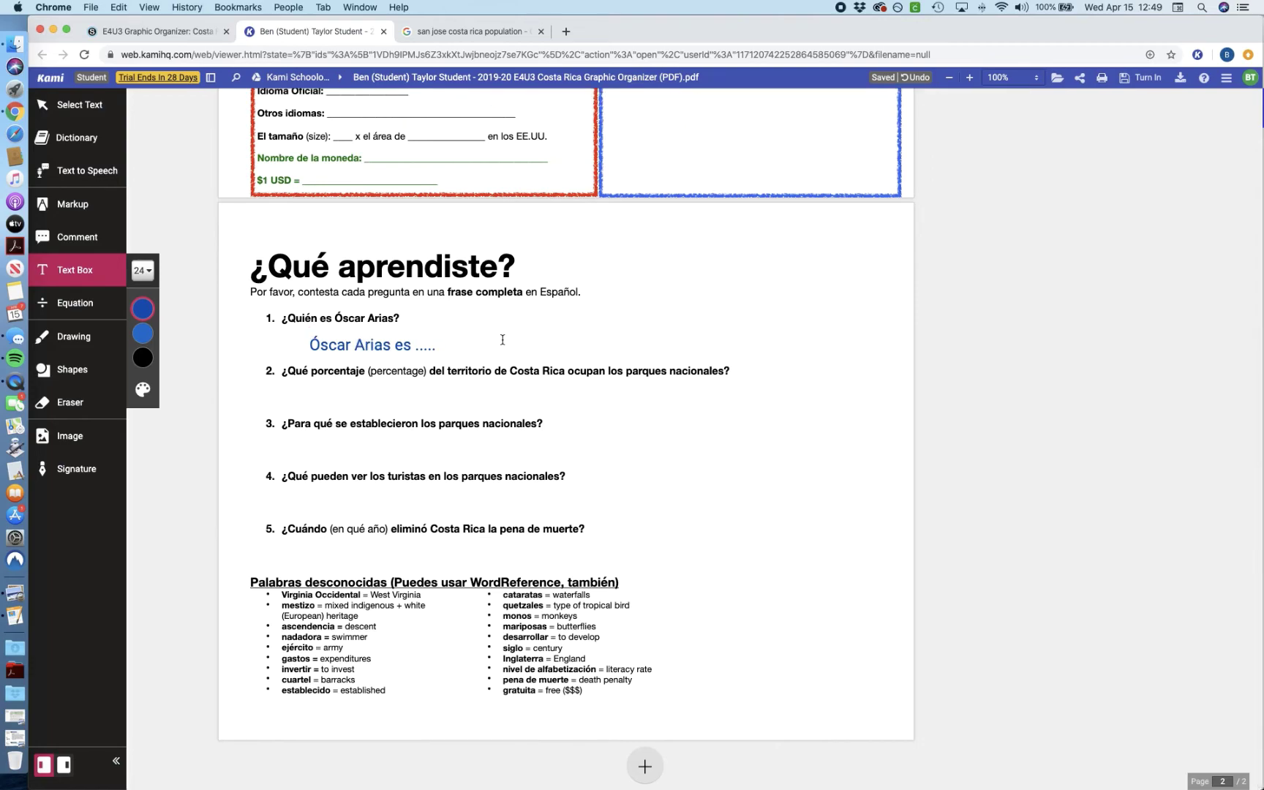
Step: Move the answer box under question 1 and widen it across the line
{"action": "left_click_drag", "start_coordinate": [359, 332], "coordinate": [325, 329]}
{"action": "left_click_drag", "start_coordinate": [407, 356], "coordinate": [768, 354]}
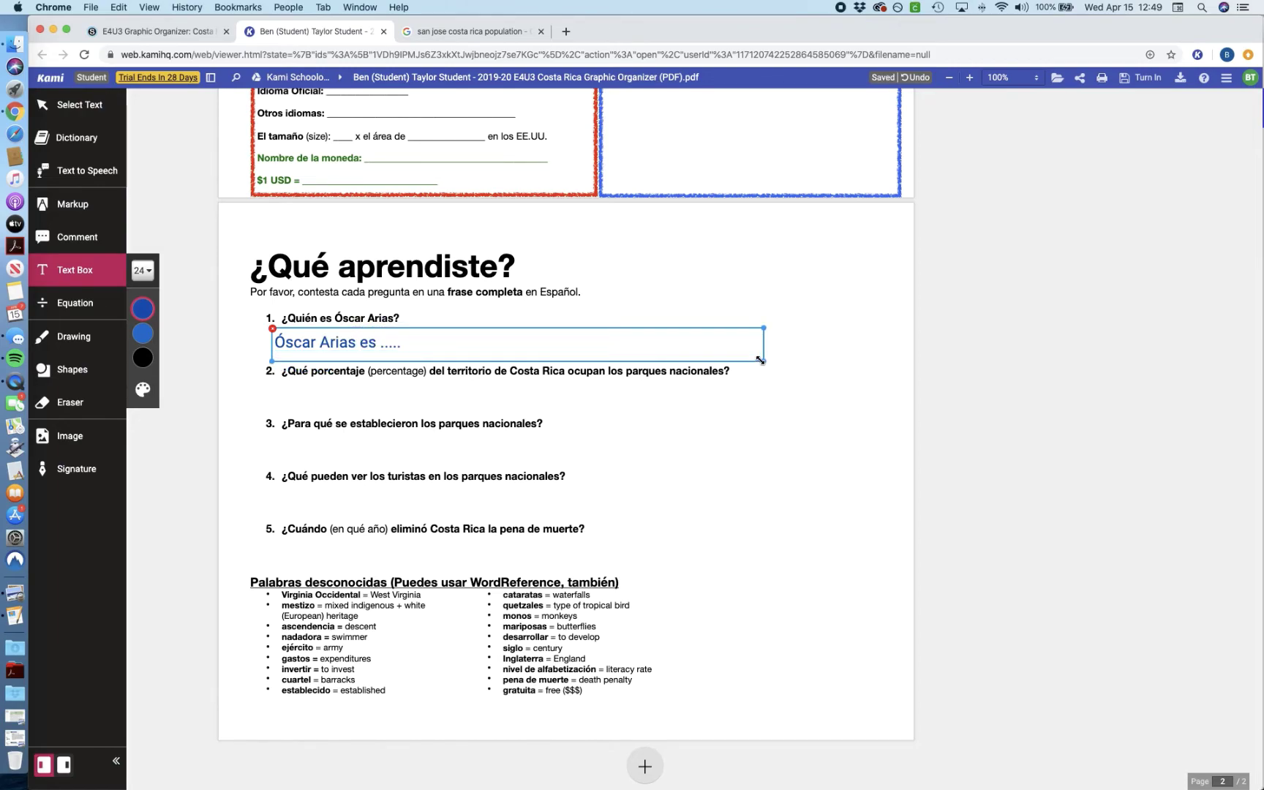
{"action": "left_click", "coordinate": [673, 375]}
{"action": "left_click", "coordinate": [561, 369]}
Step: Turn in the annotated Costa Rica organizer from Kami to Schoology
{"action": "scroll", "coordinate": [731, 366], "scroll_direction": "up", "scroll_amount": 6}
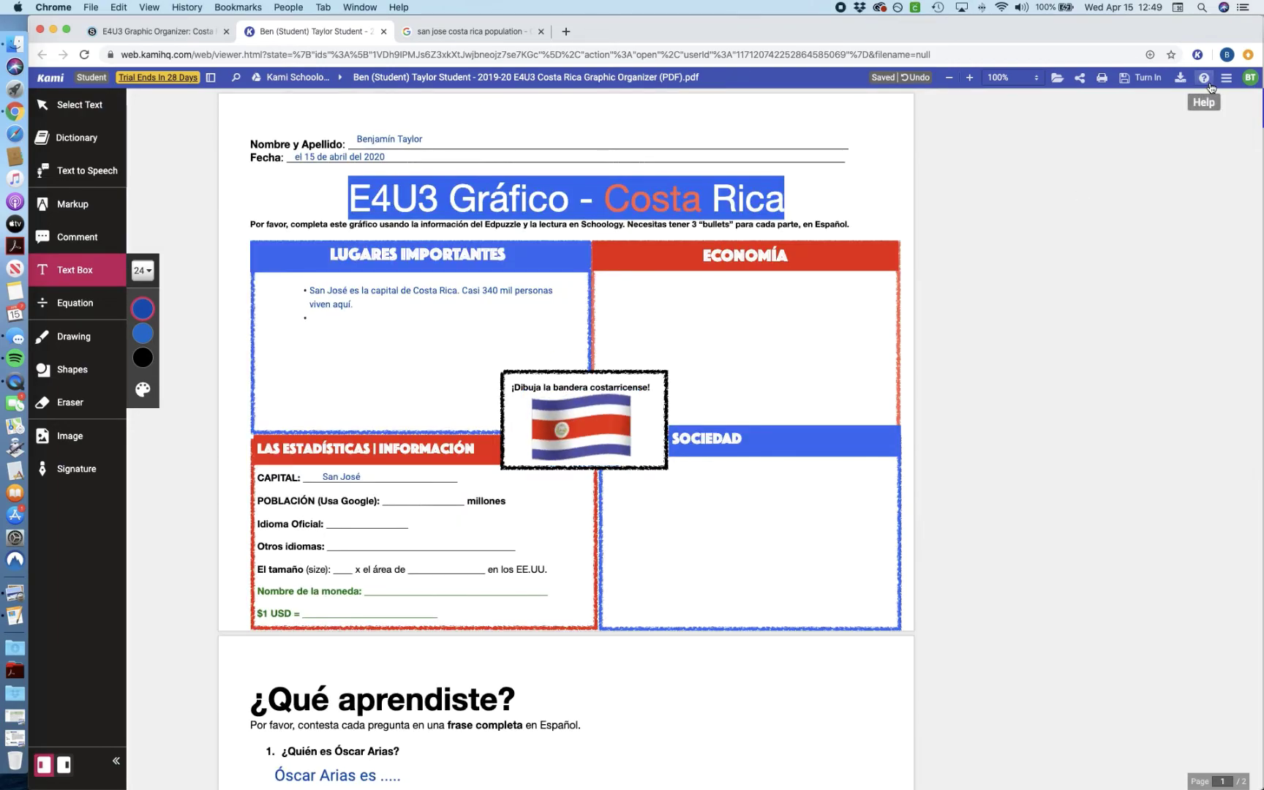
{"action": "scroll", "coordinate": [1016, 189], "scroll_direction": "up", "scroll_amount": 3}
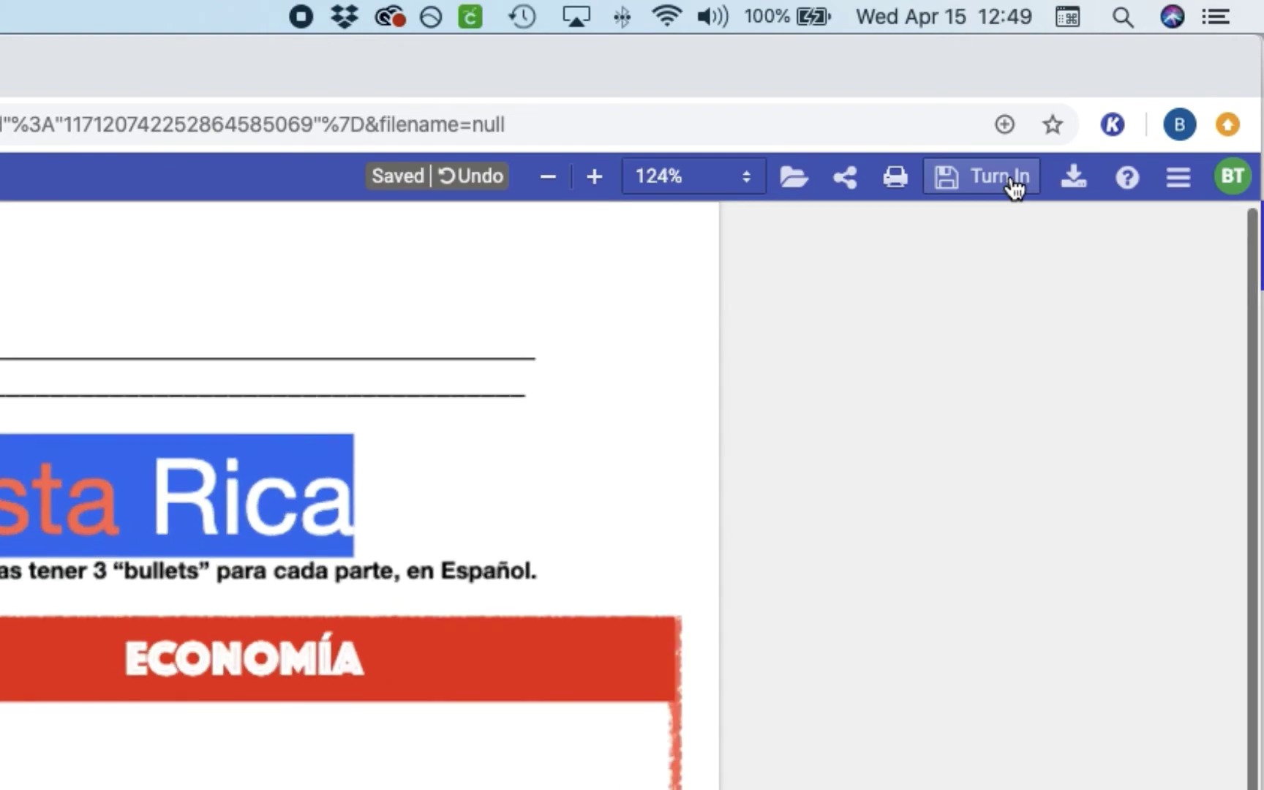
{"action": "scroll", "coordinate": [1016, 196], "scroll_direction": "down", "scroll_amount": 1}
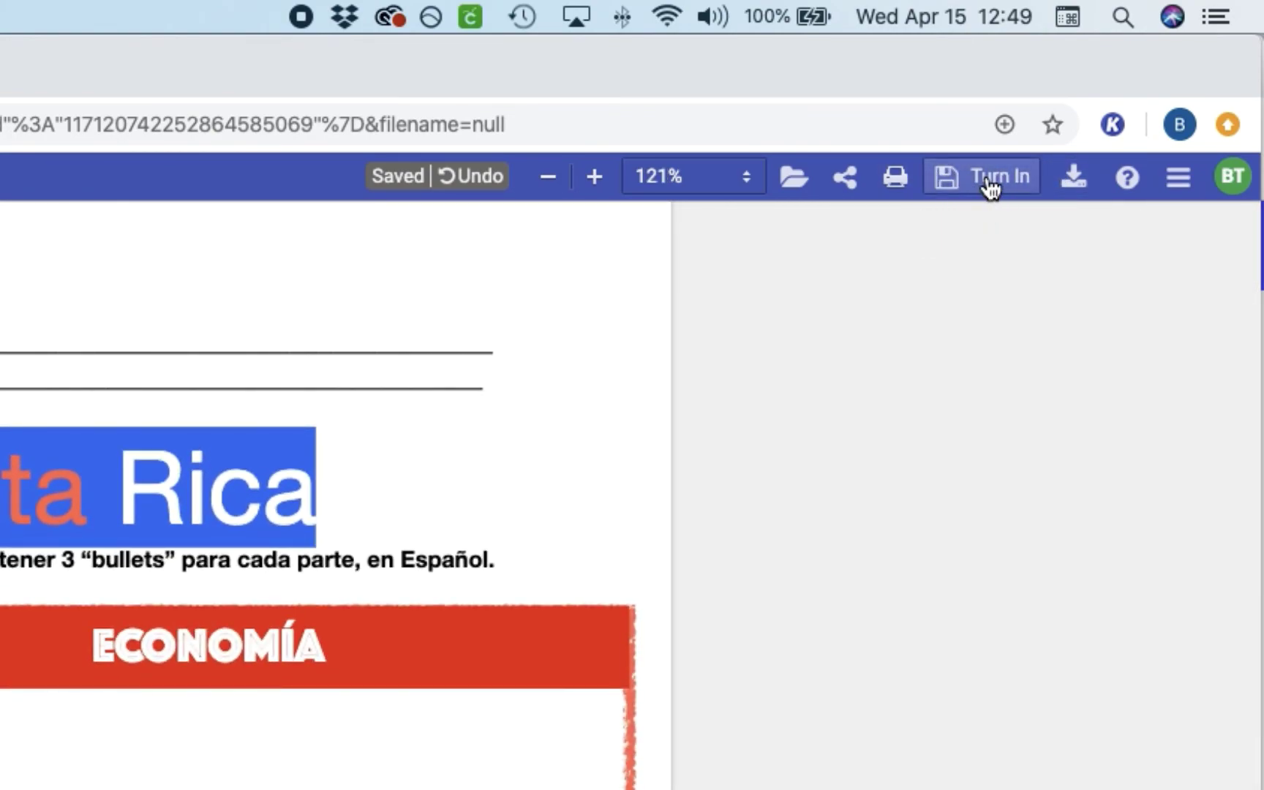
{"action": "left_click", "coordinate": [955, 192]}
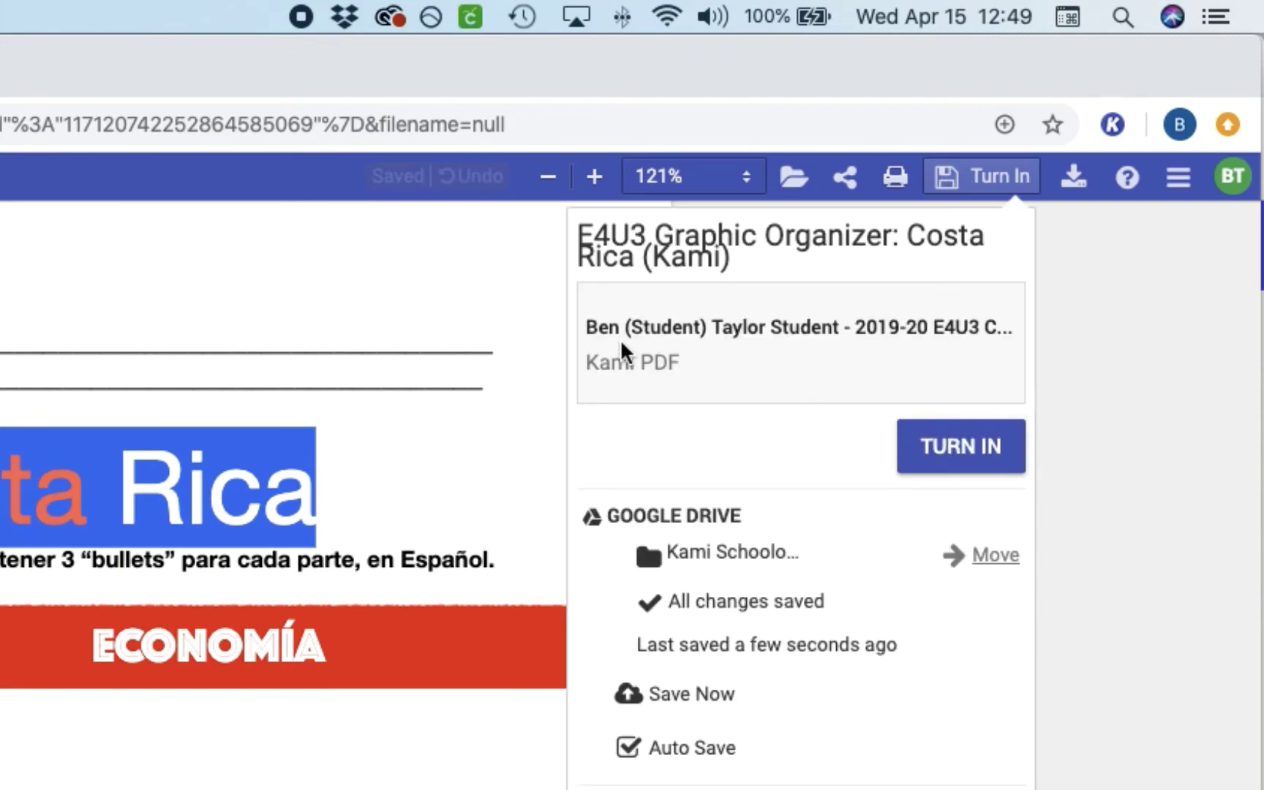
{"action": "left_click", "coordinate": [944, 457]}
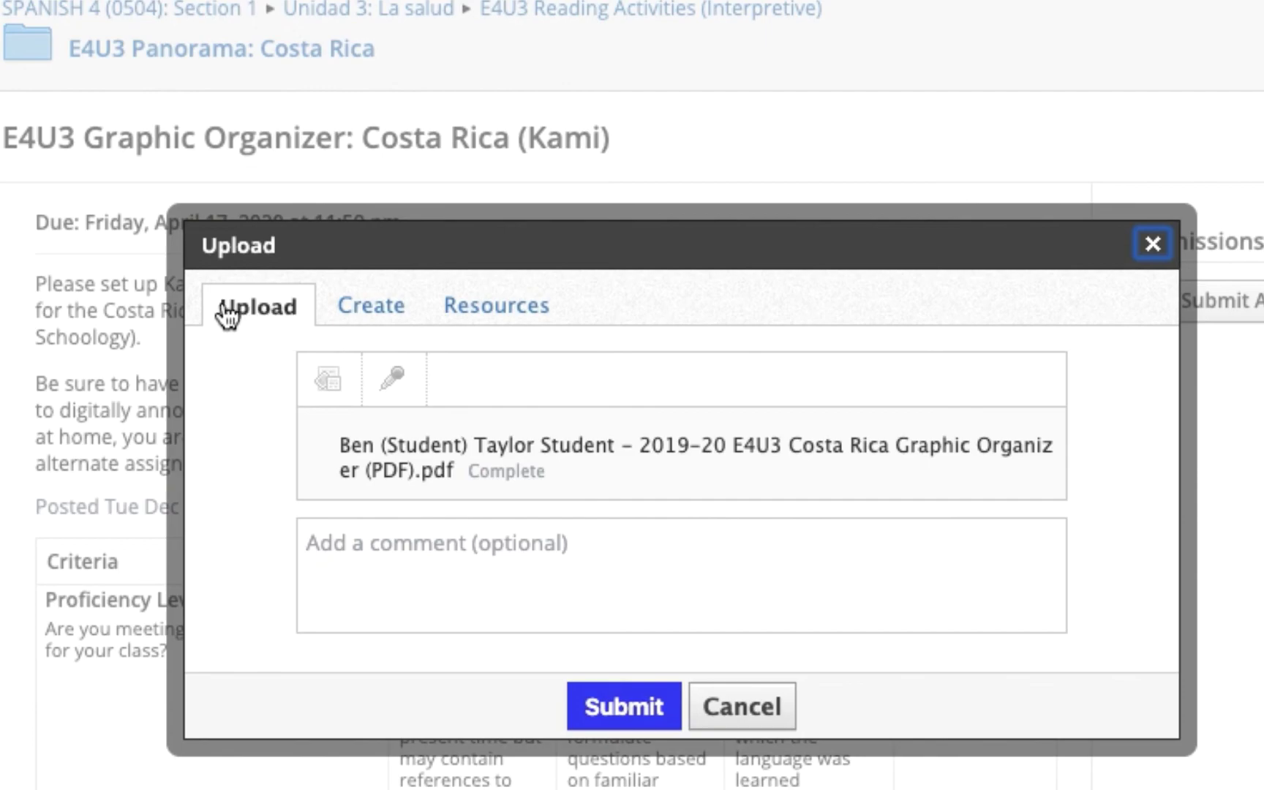
Step: Add the comment 'Hope you like my flag GIF!' and submit the organizer
{"action": "left_click", "coordinate": [403, 567]}
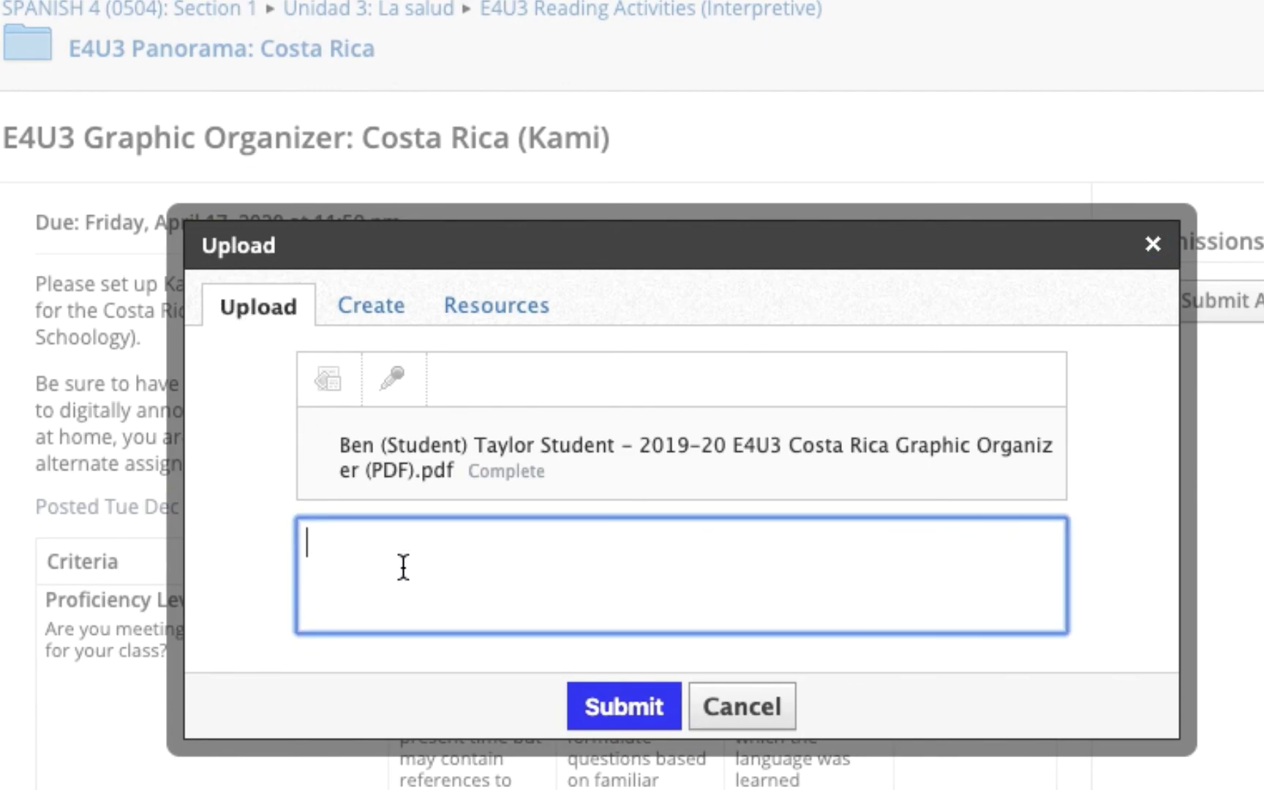
{"action": "type", "text": "S"}
{"action": "key", "text": "BackSpace"}
{"action": "type", "text": "Hope you lik"}
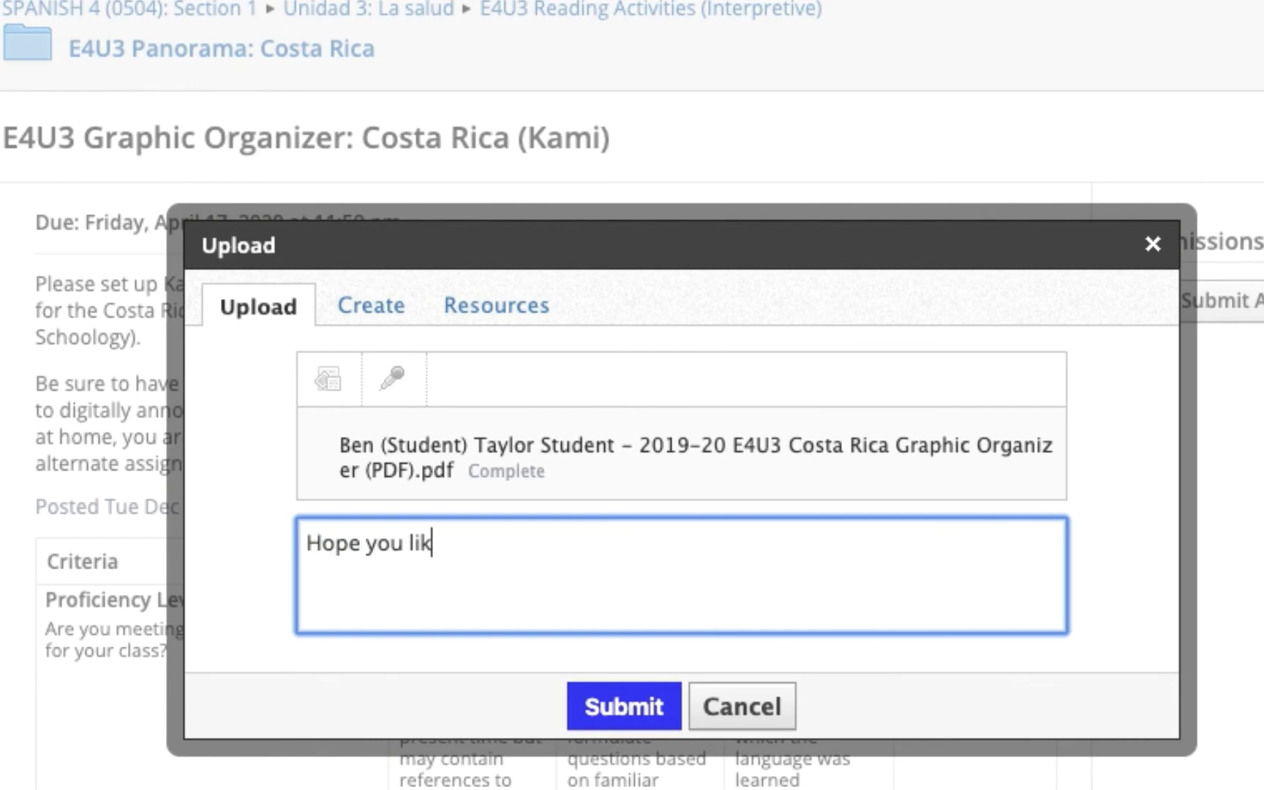
{"action": "type", "text": "e my flag GIF!"}
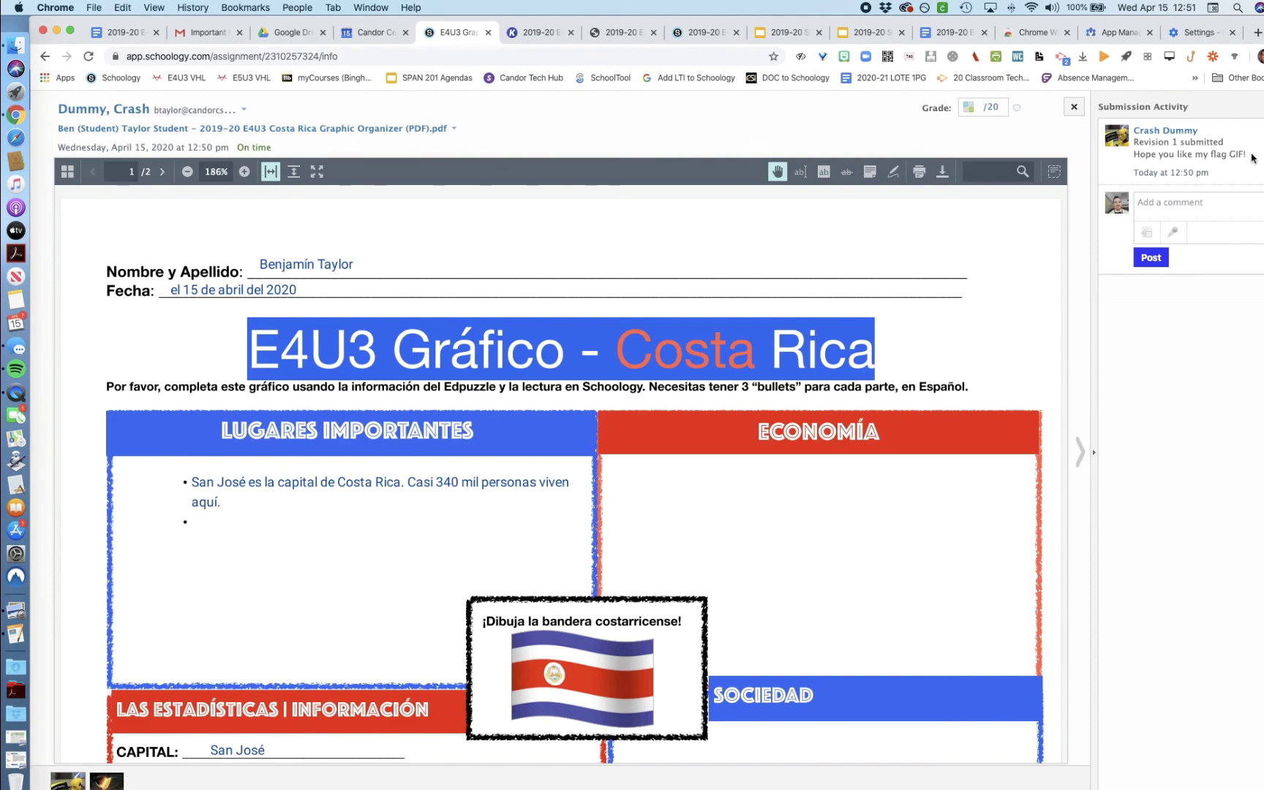
{"action": "right_click", "coordinate": [16, 393]}
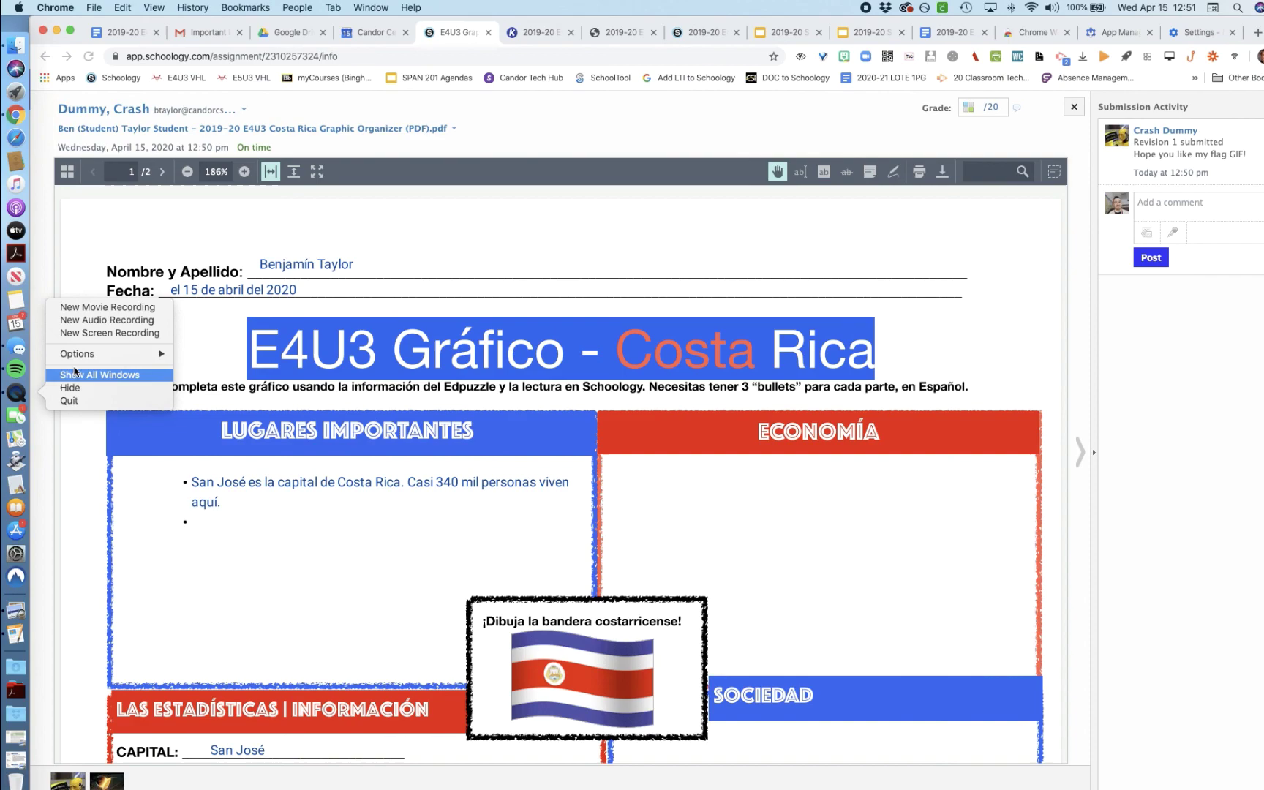
{"action": "left_click", "coordinate": [86, 334]}
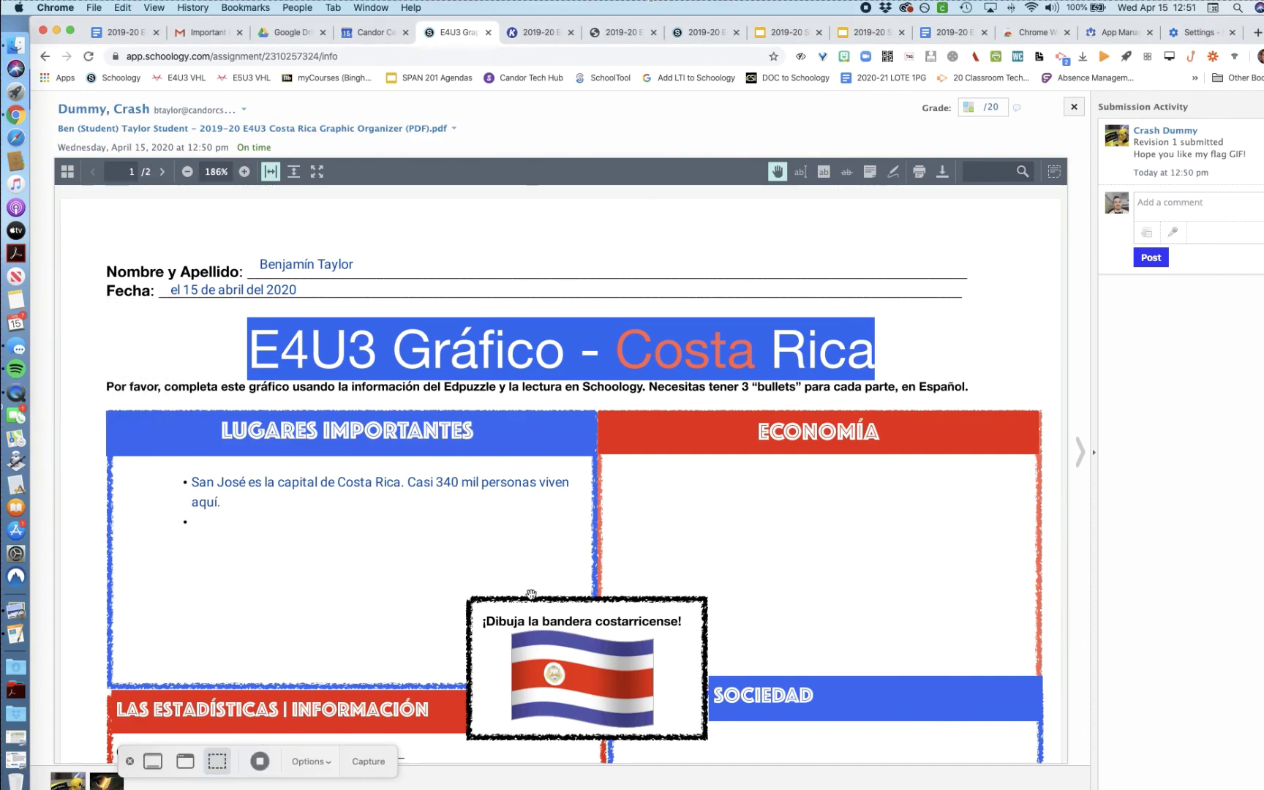